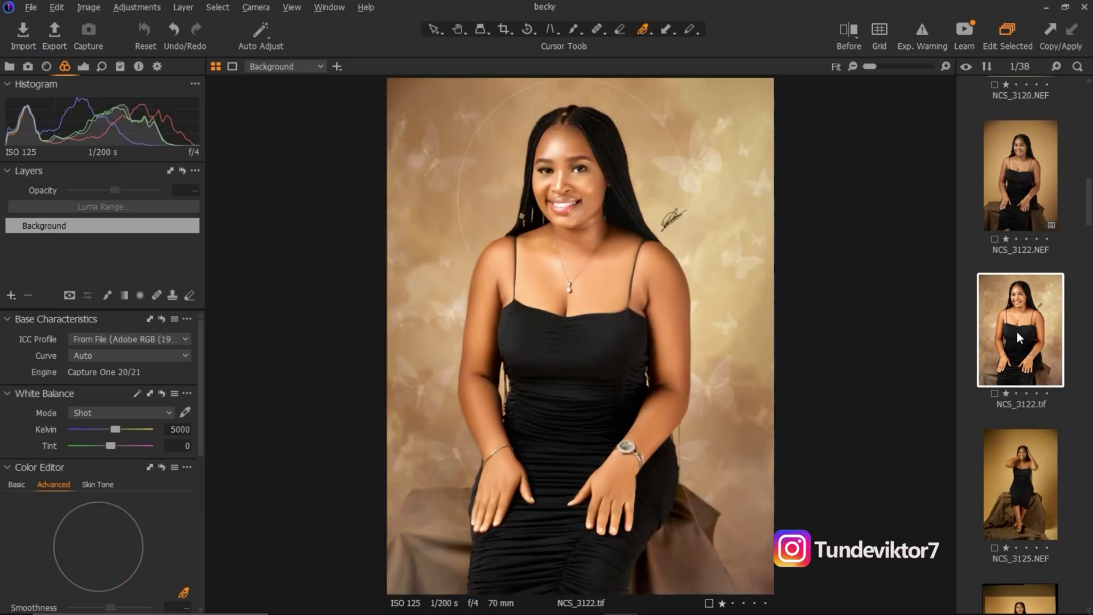
Step: Select the raw portrait NCS_3122.NEF and make the profiles of all camera makes available in its ICC profile choices
ctrl+click(1034, 199)
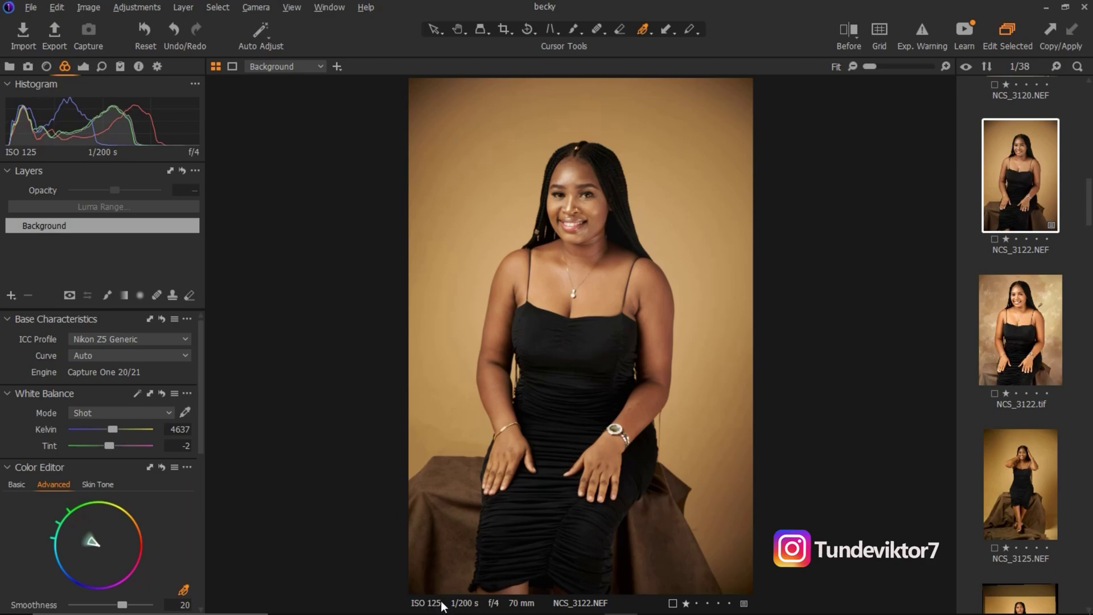
key(ctrl)
key(ctrl)
mouse_move(66, 319)
click(133, 340)
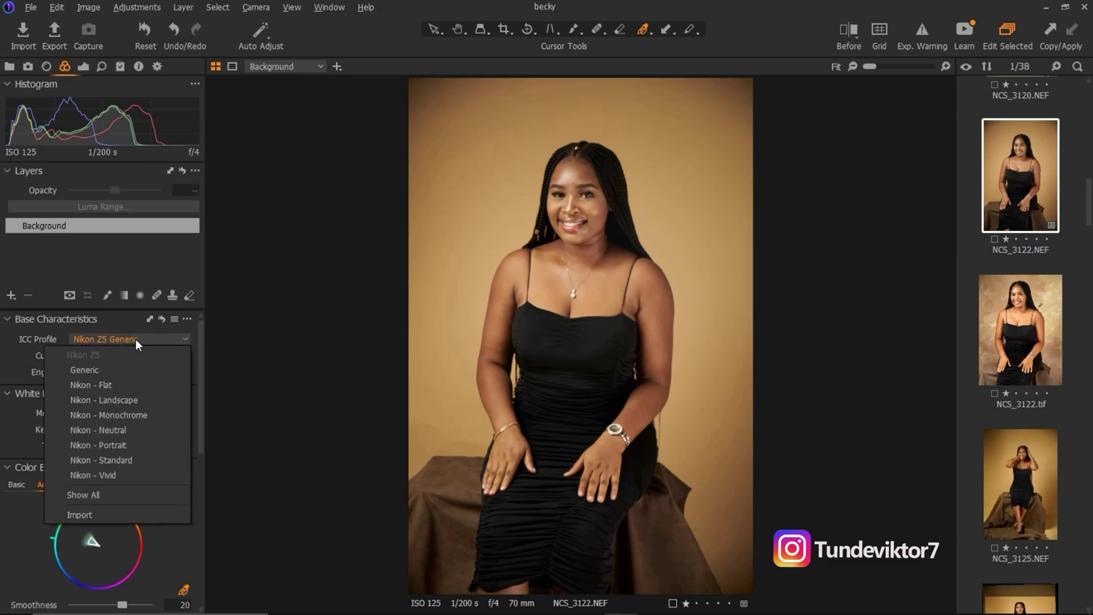
click(9, 342)
click(110, 338)
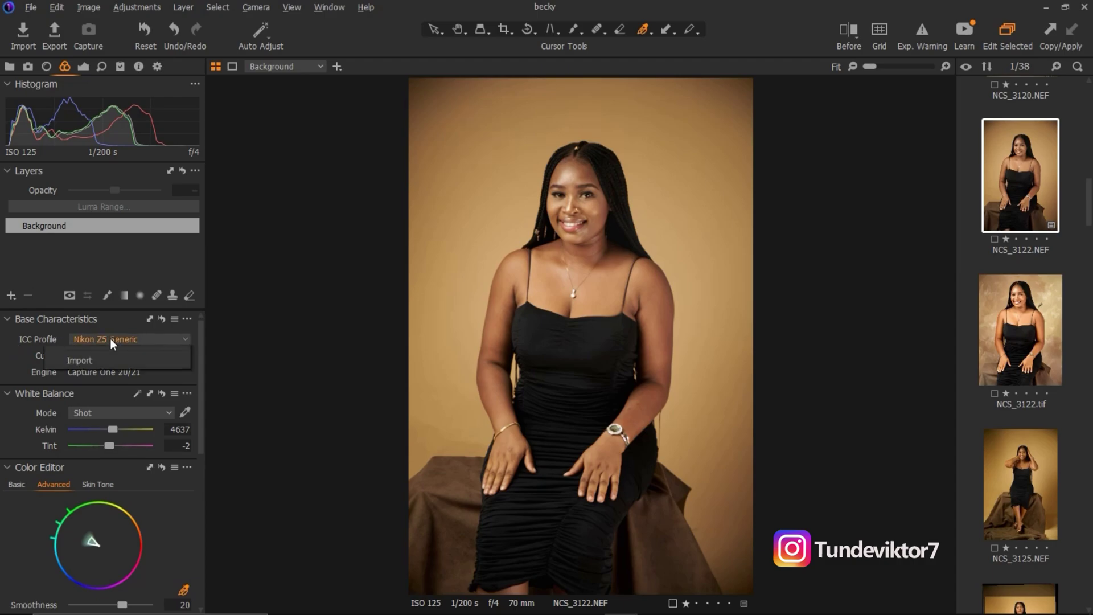
key(Down)
key(Down)
key(Down)
key(Down)
key(Down)
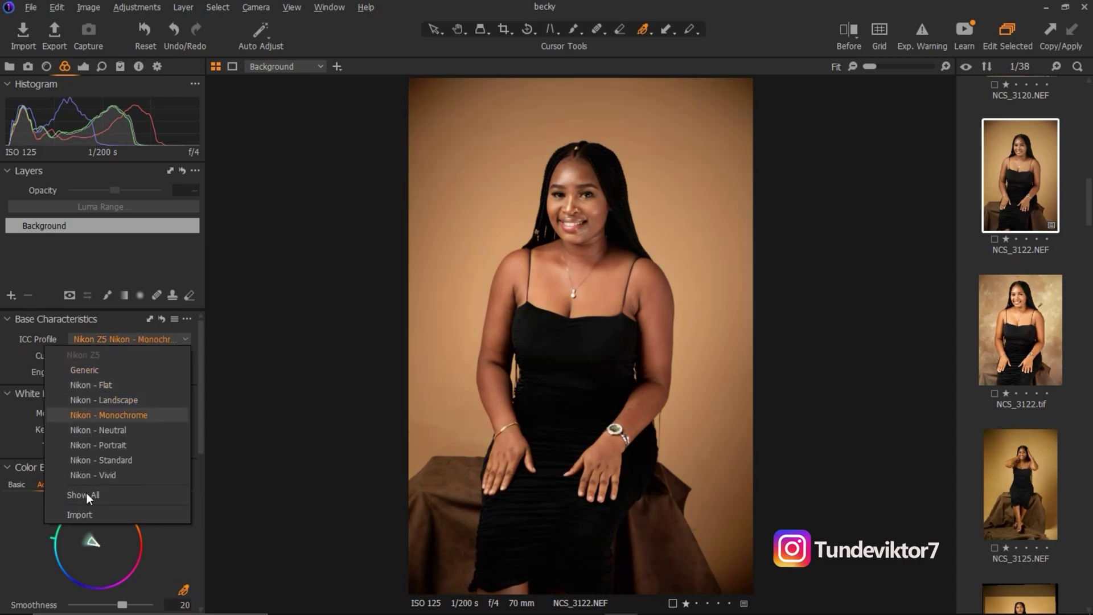
click(91, 494)
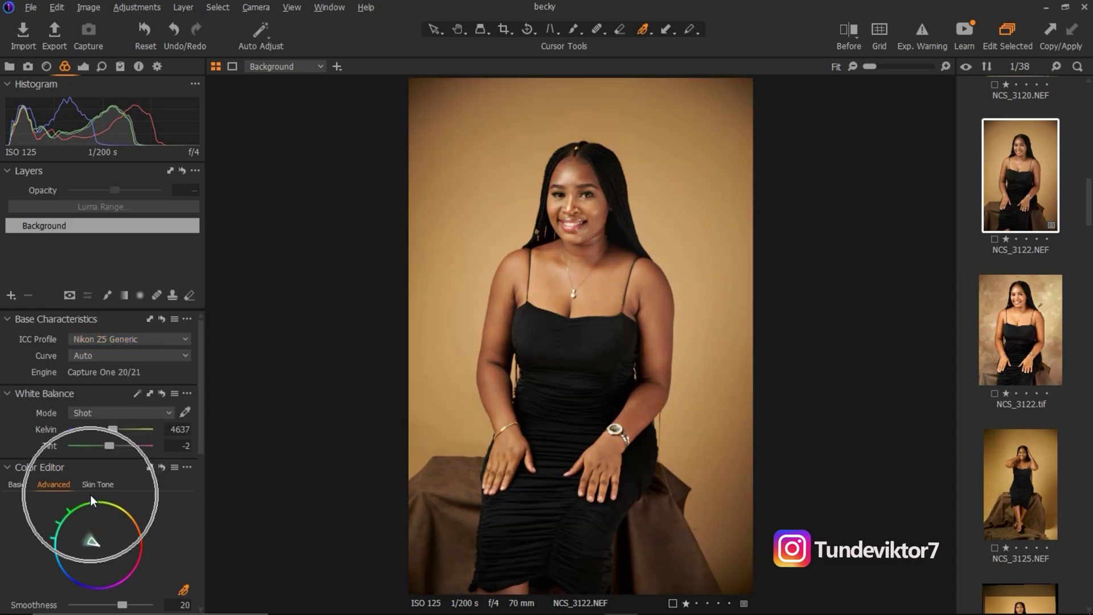
Step: Set the portrait's ICC profile to Canon EOS R6 ProStandard
click(121, 341)
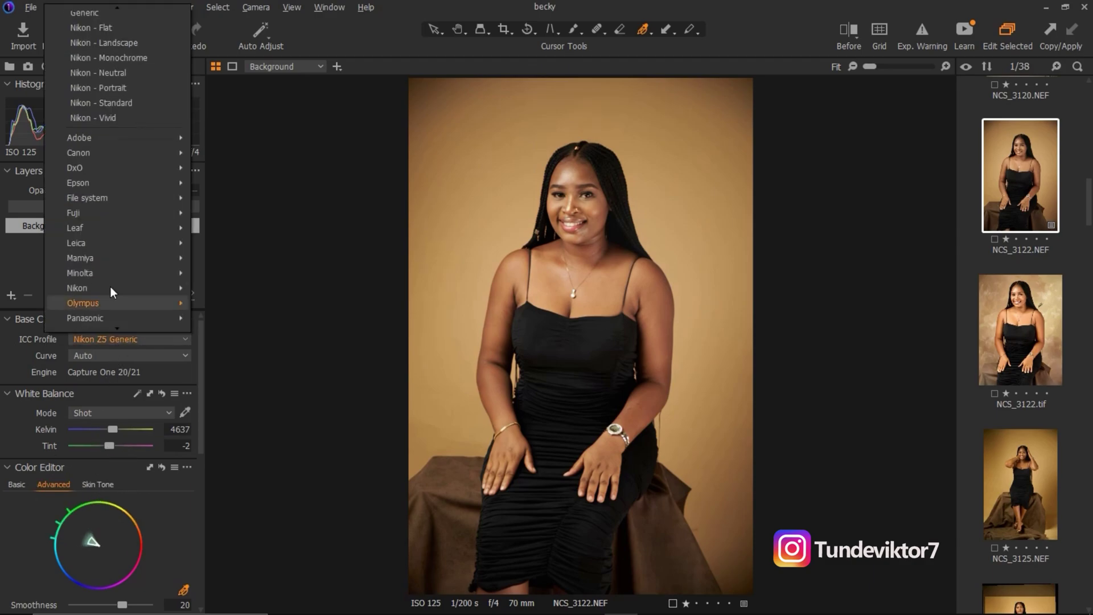
mouse_move(160, 155)
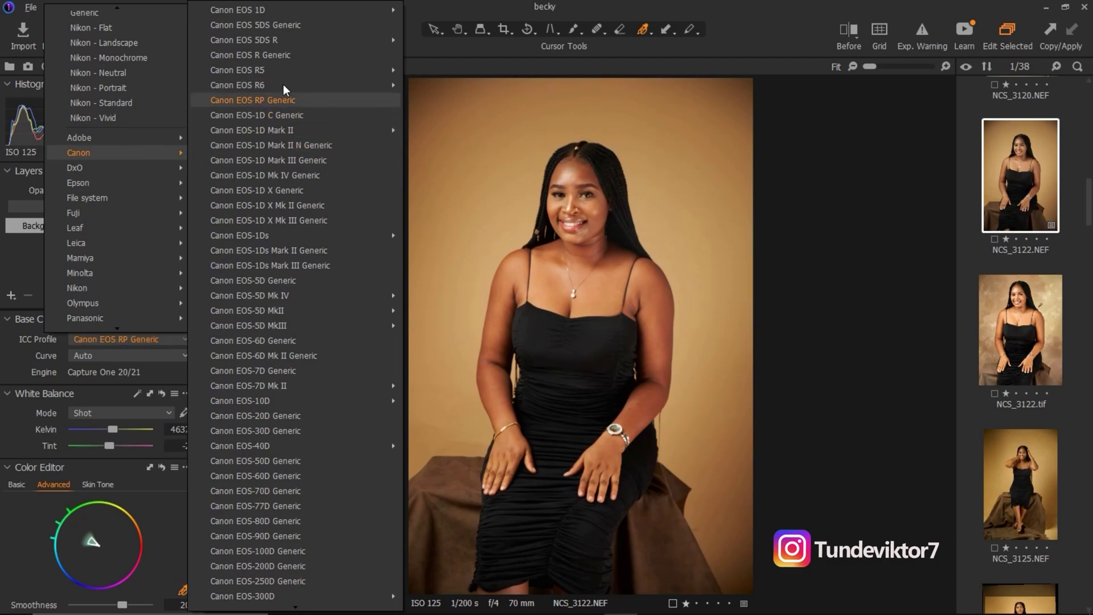
mouse_move(287, 84)
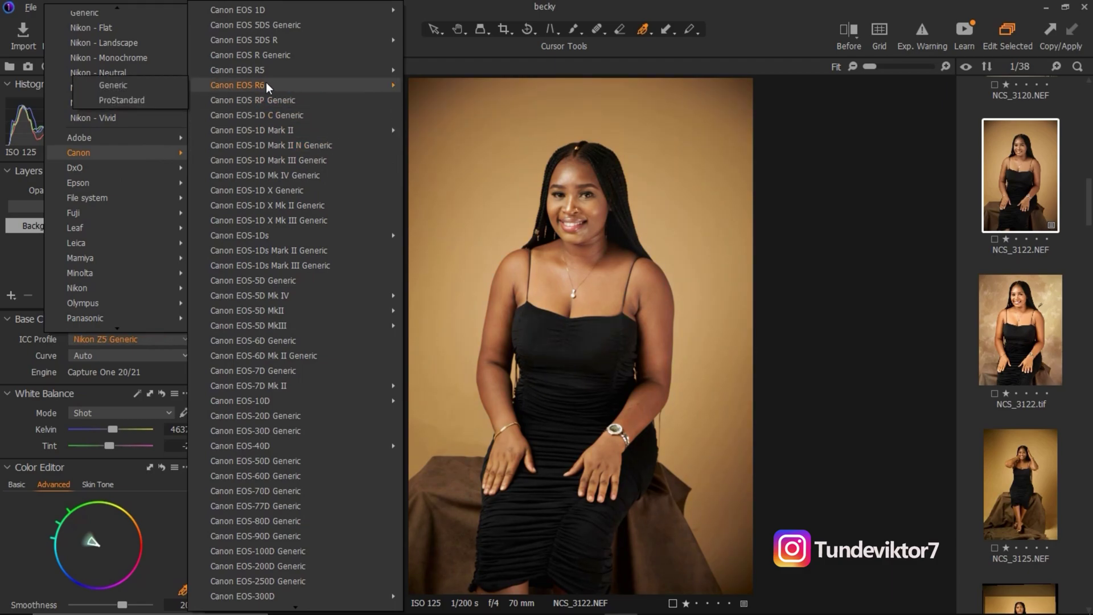
click(142, 100)
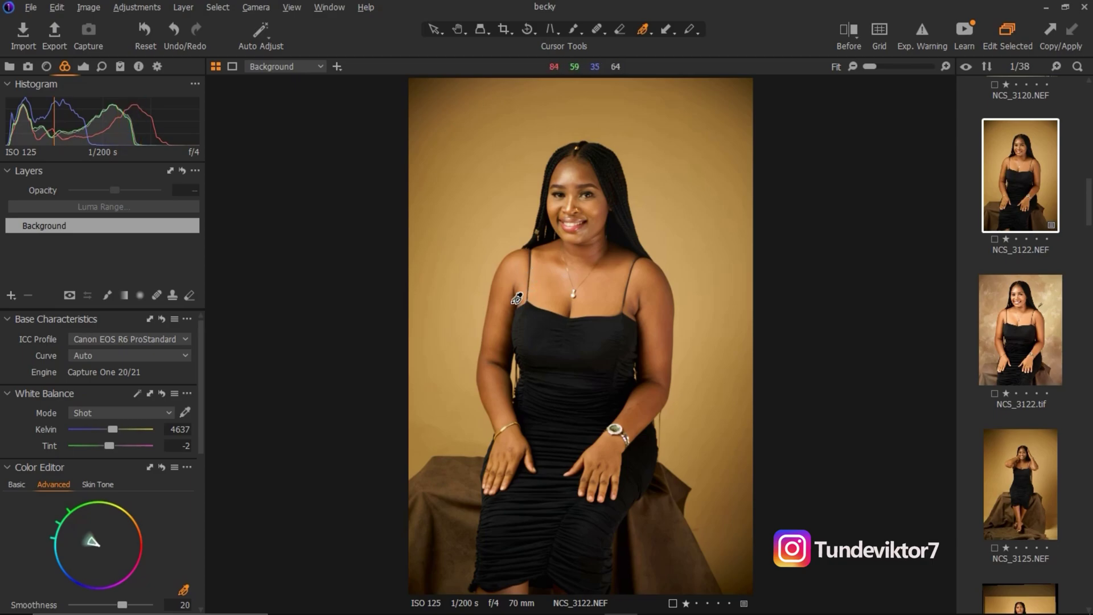
Step: Compare the portrait before and after the profile change across the full frame
click(850, 32)
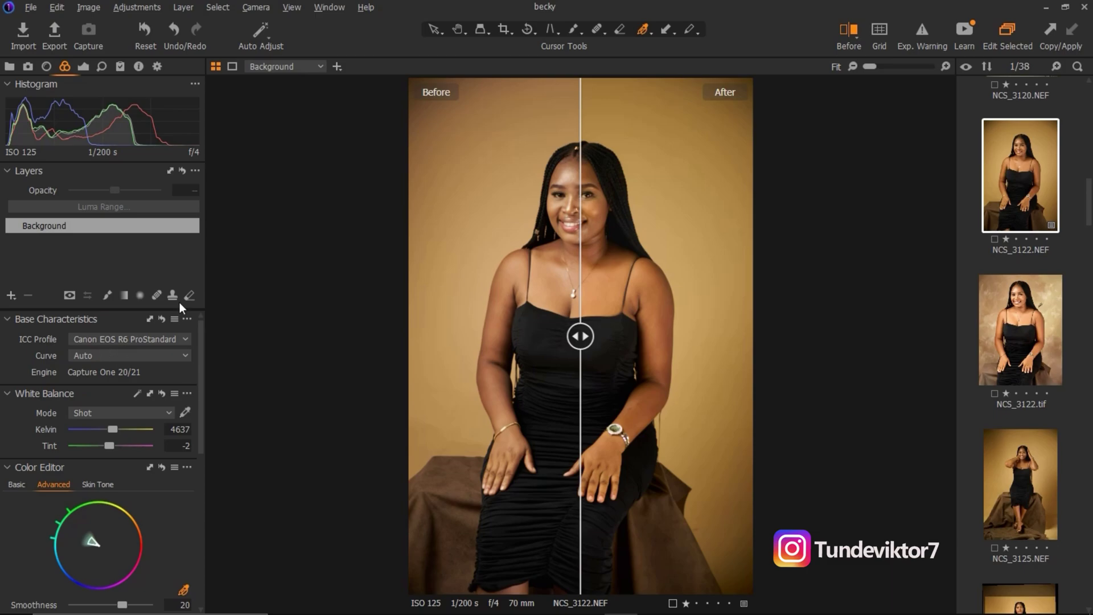
drag(580, 336, 804, 351)
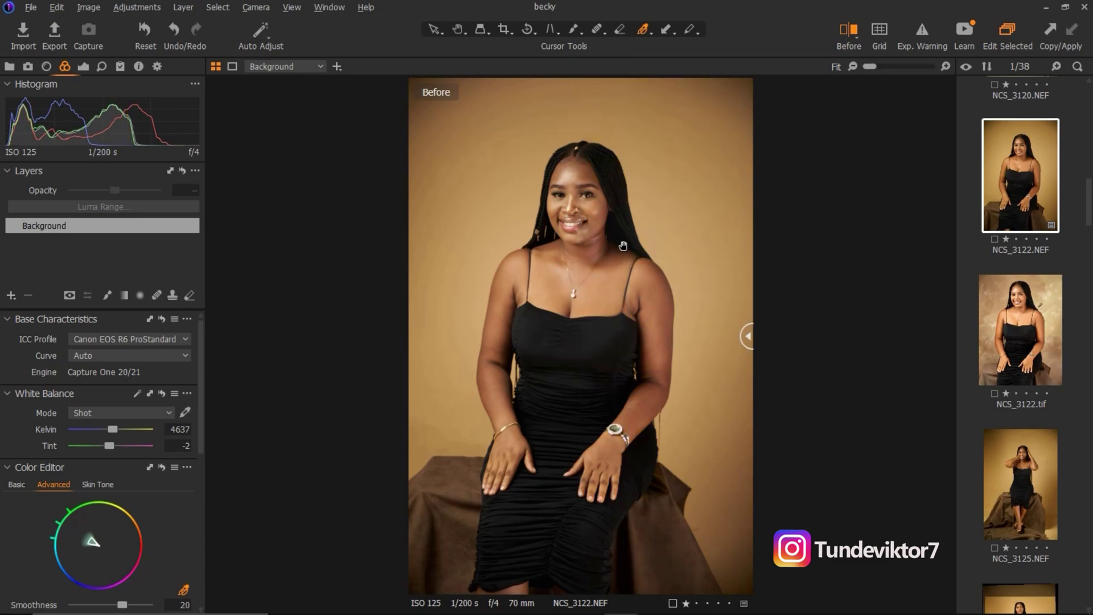
drag(749, 339, 412, 336)
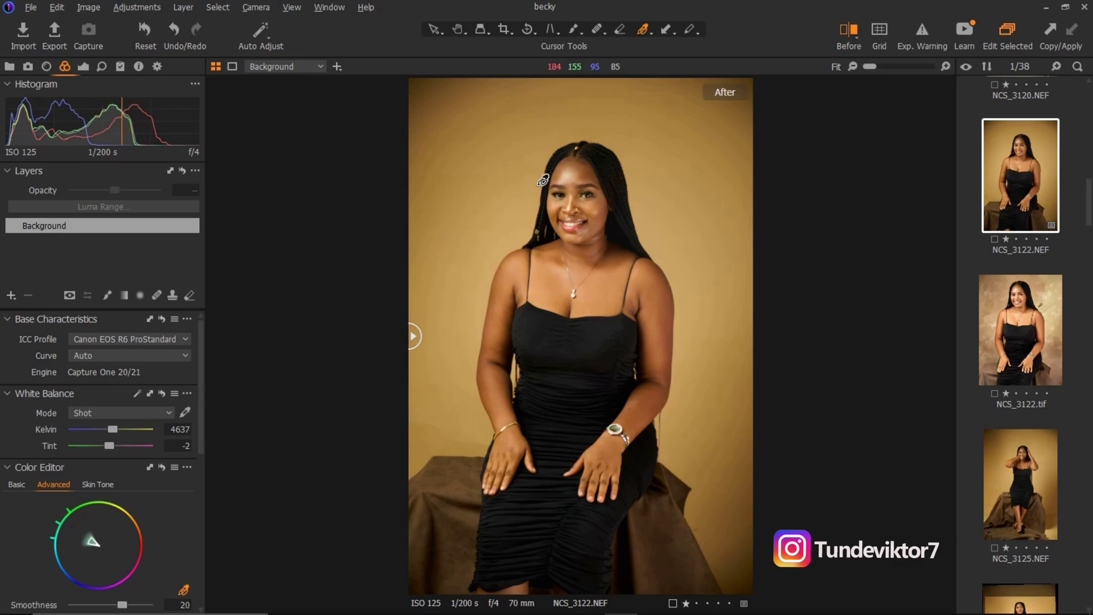
Step: Crop the portrait with the 4x5 aspect ratio to about 12.49 × 15.61 in, trimming above the head and below the hands
click(505, 30)
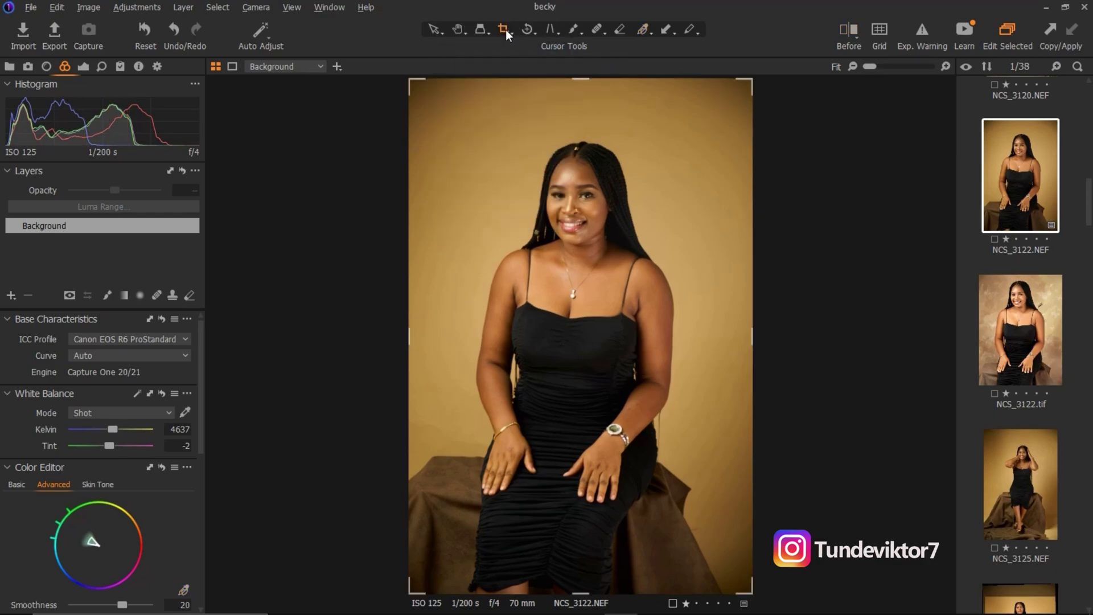
click(505, 29)
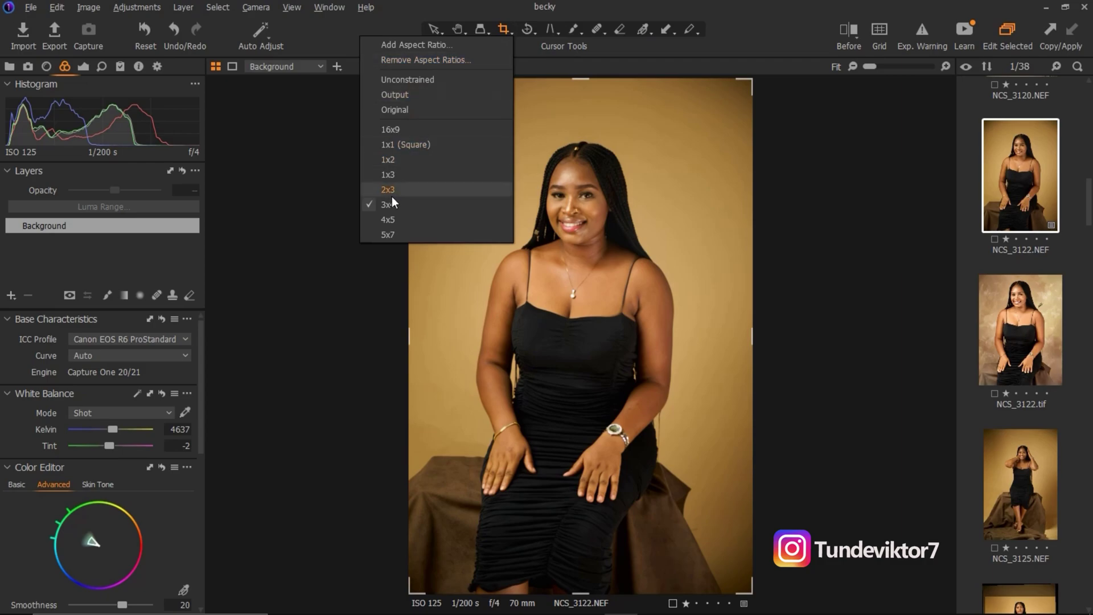
click(396, 220)
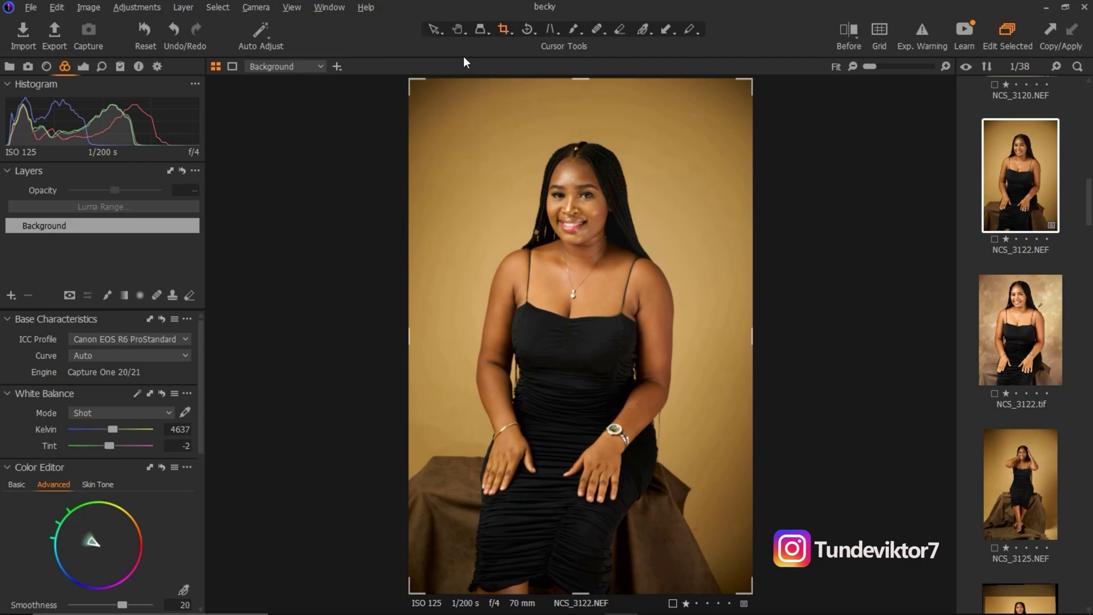
drag(415, 84, 427, 138)
drag(564, 333, 571, 286)
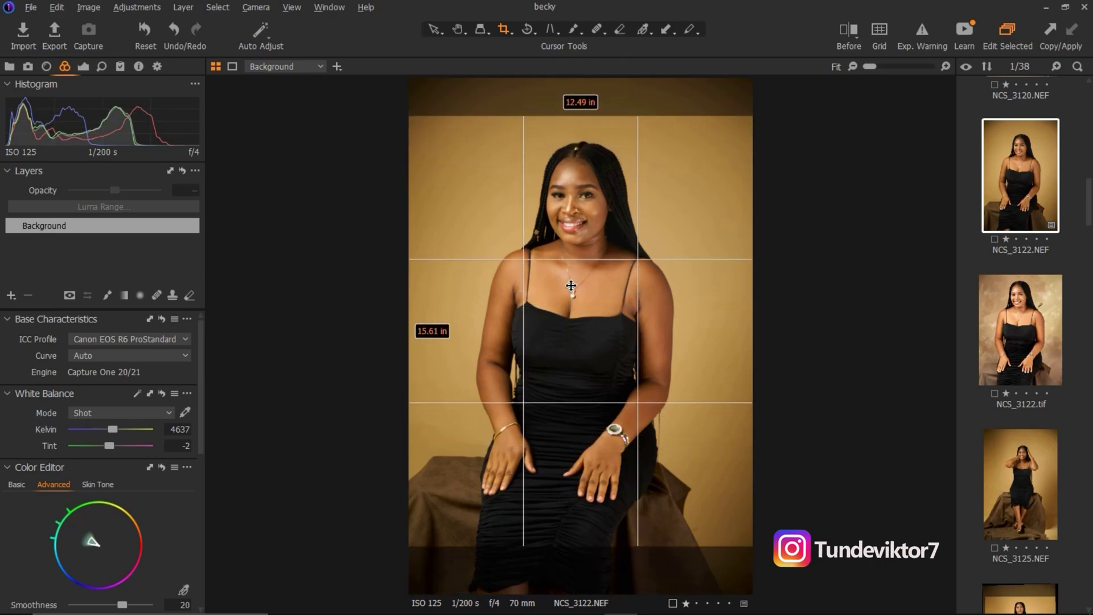
Step: Rotate the portrait slightly counterclockwise, reposition the crop of about 12.13 × 15.16 in around the woman, and apply it
mouse_move(728, 567)
mouse_down()
mouse_move(741, 559)
mouse_move(732, 561)
mouse_up()
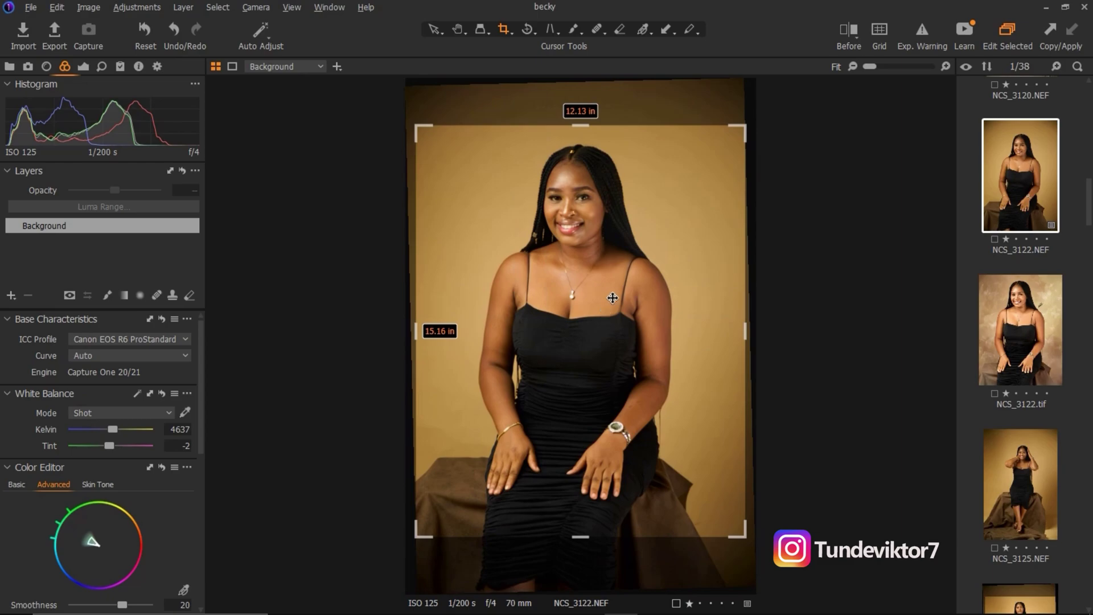
drag(587, 339, 595, 337)
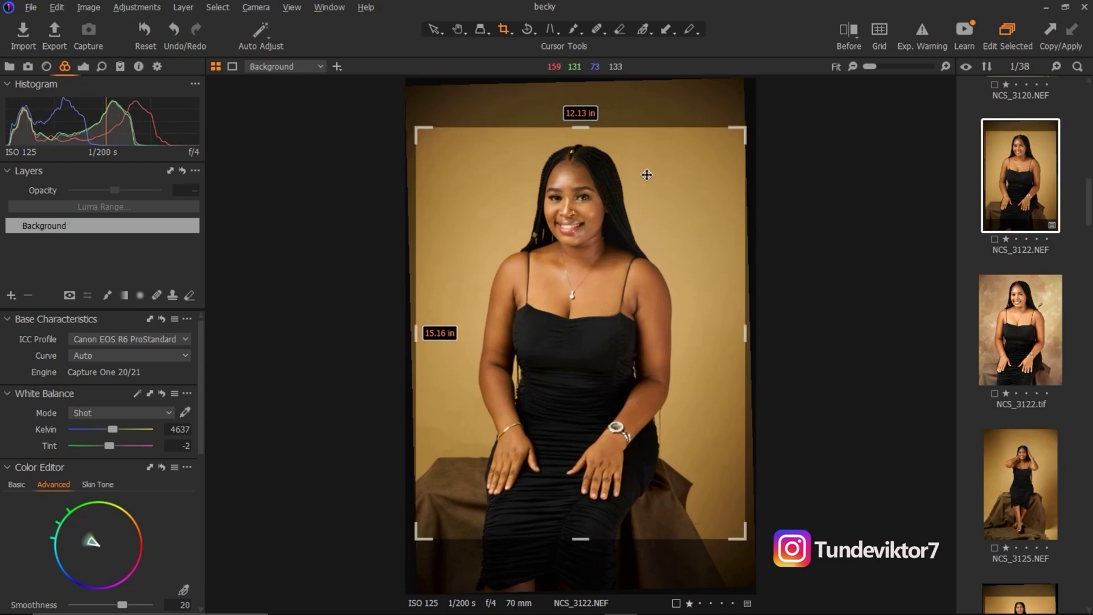
drag(588, 124, 587, 96)
key(h)
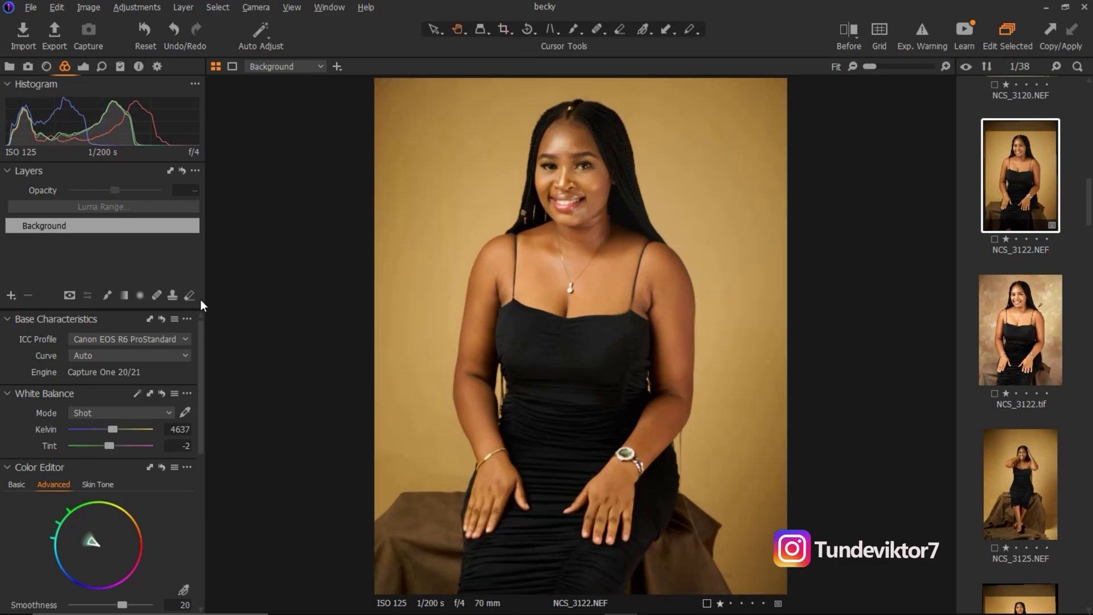
Step: Set the High Dynamic Range values to Highlight -89, Shadow 29, White -31 and Black -20
scroll(203, 374, down, 3)
scroll(201, 418, up, 3)
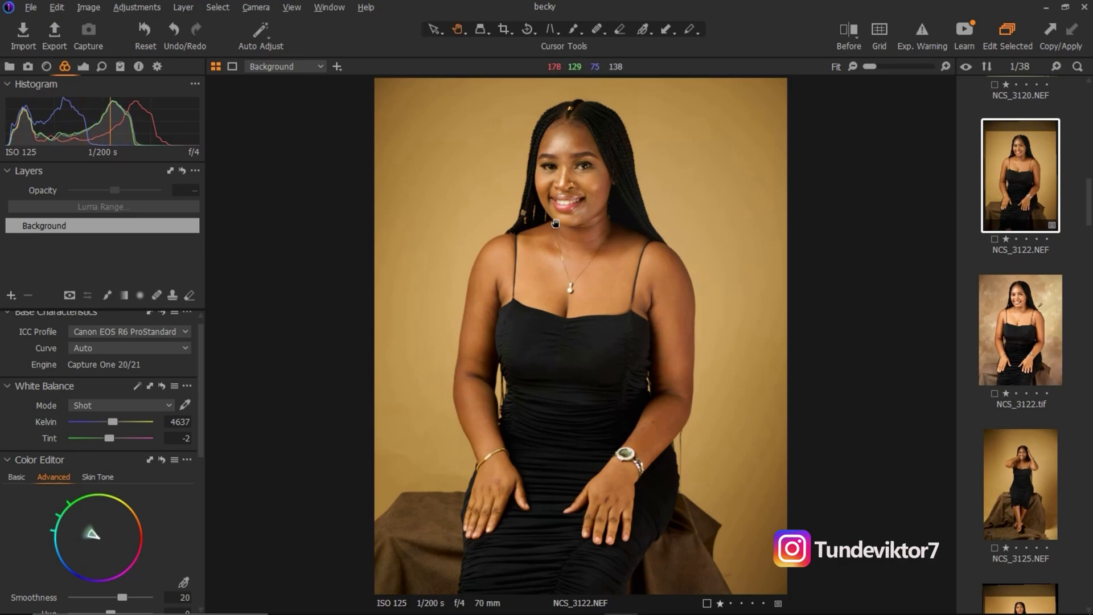
click(84, 66)
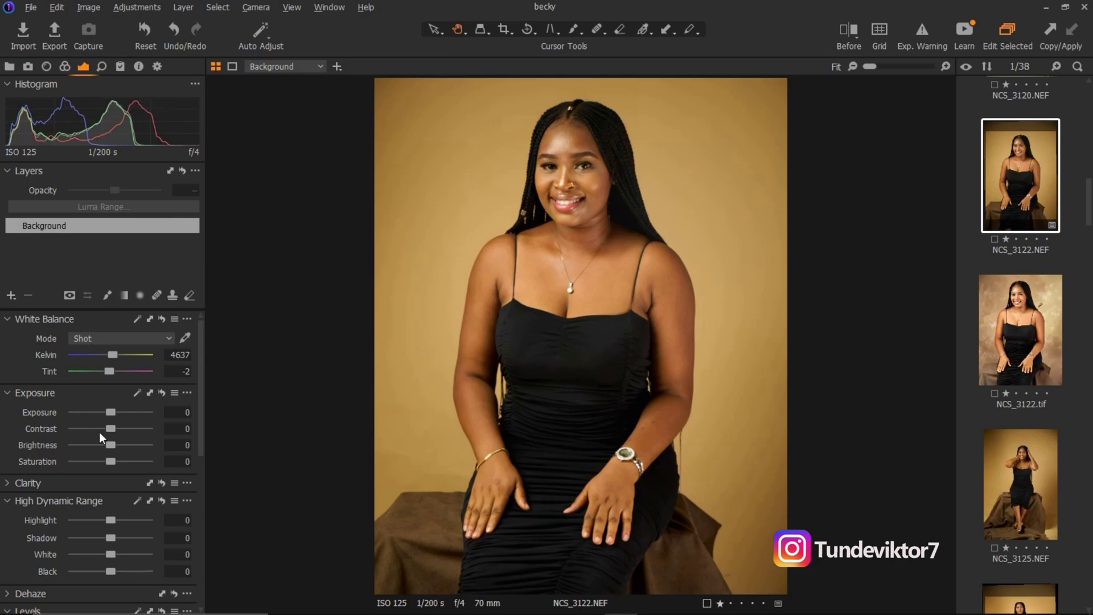
drag(200, 442, 198, 495)
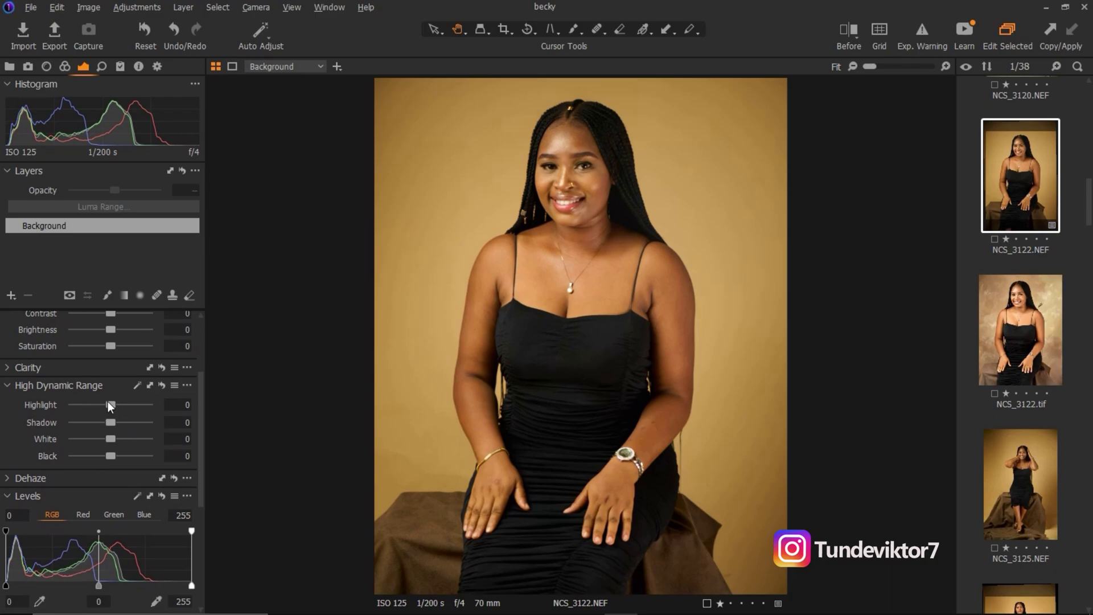
mouse_move(111, 406)
mouse_down()
mouse_move(77, 406)
mouse_move(122, 423)
mouse_up()
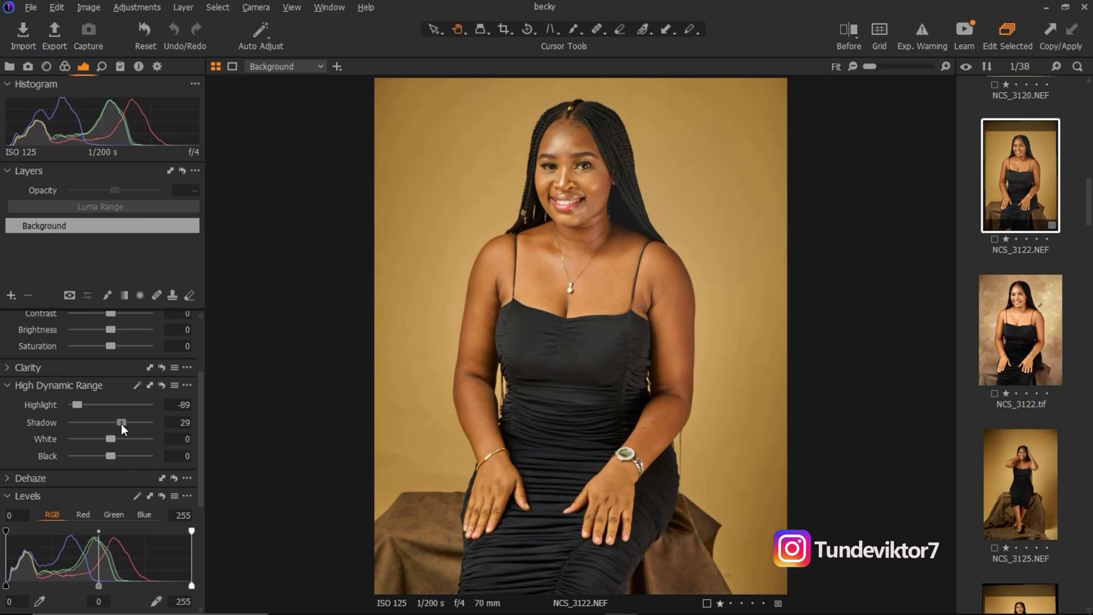
mouse_move(107, 442)
mouse_down()
mouse_move(95, 440)
mouse_move(105, 454)
mouse_up()
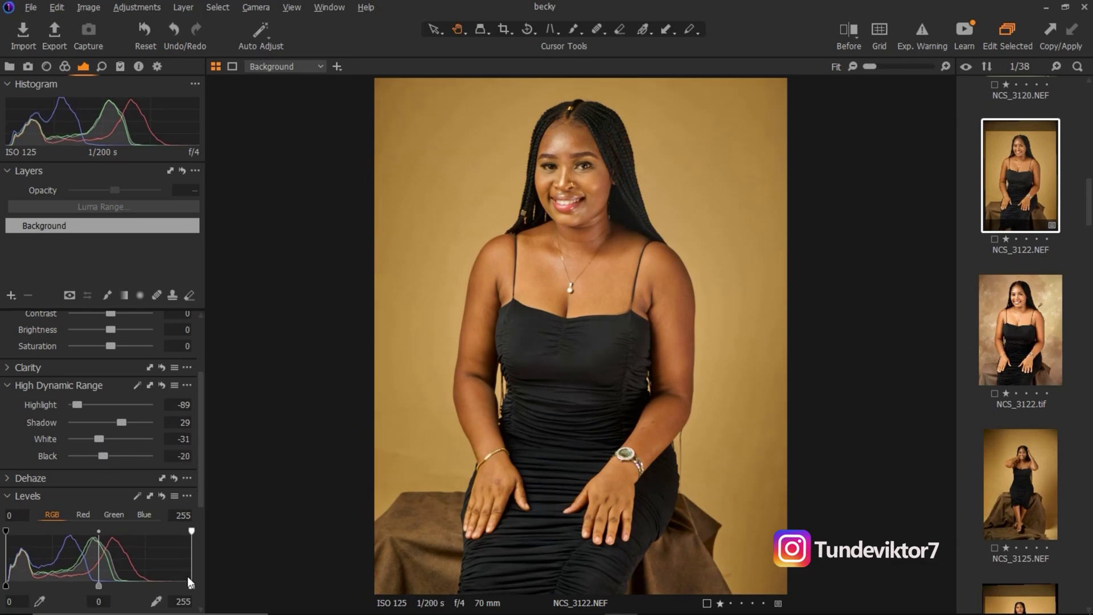
Step: Set the RGB levels input shadow to 4 and input highlight to 237, and check the portrait with the exposure warning
drag(202, 504, 195, 545)
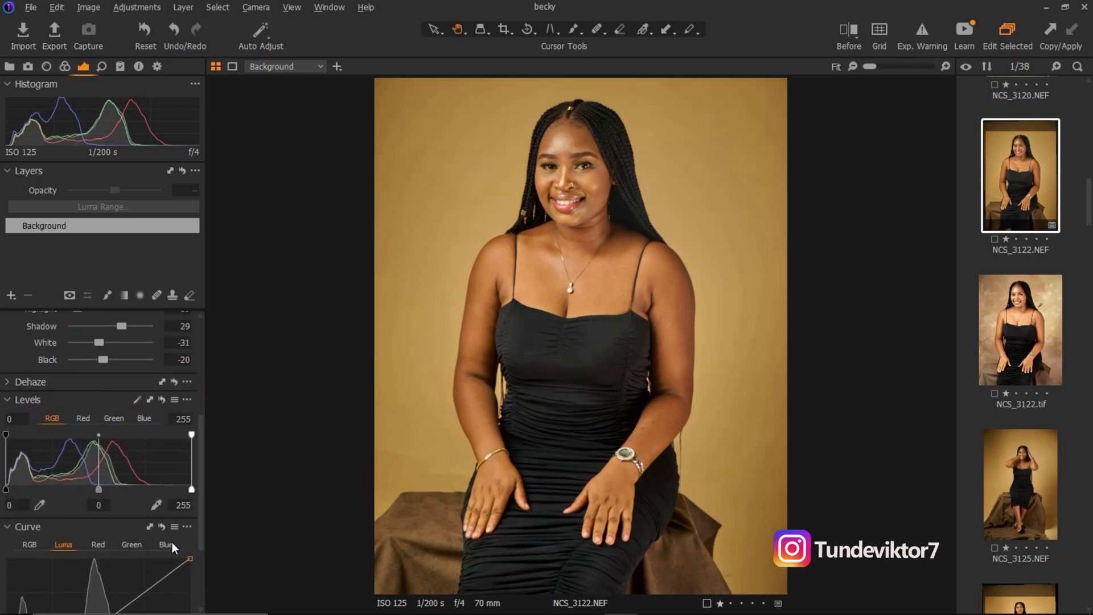
drag(9, 485, 5, 489)
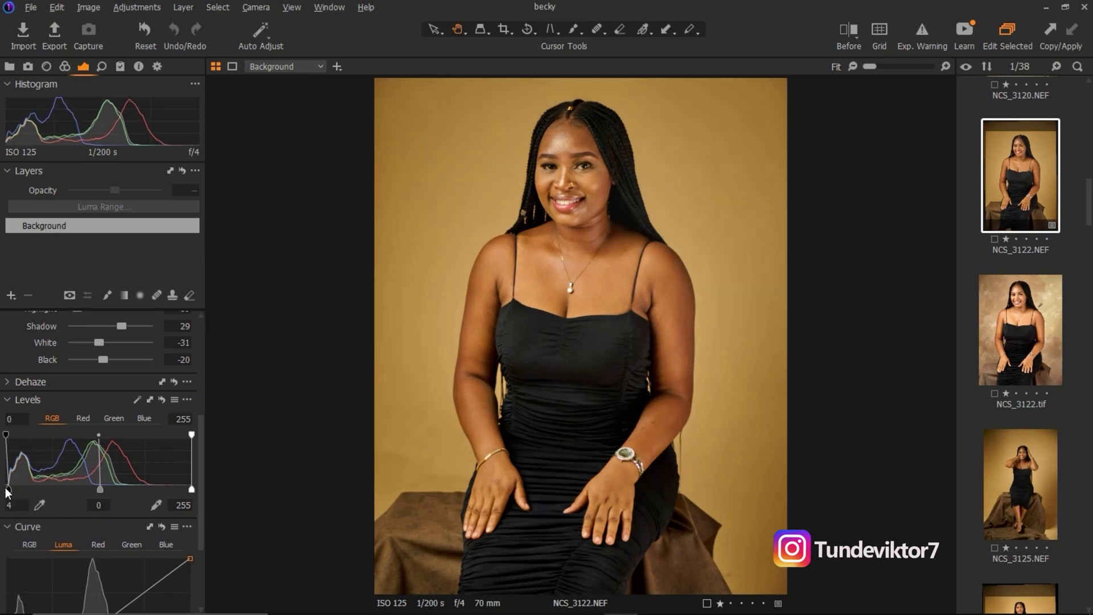
mouse_move(191, 490)
mouse_down()
mouse_move(166, 489)
mouse_move(179, 494)
mouse_up()
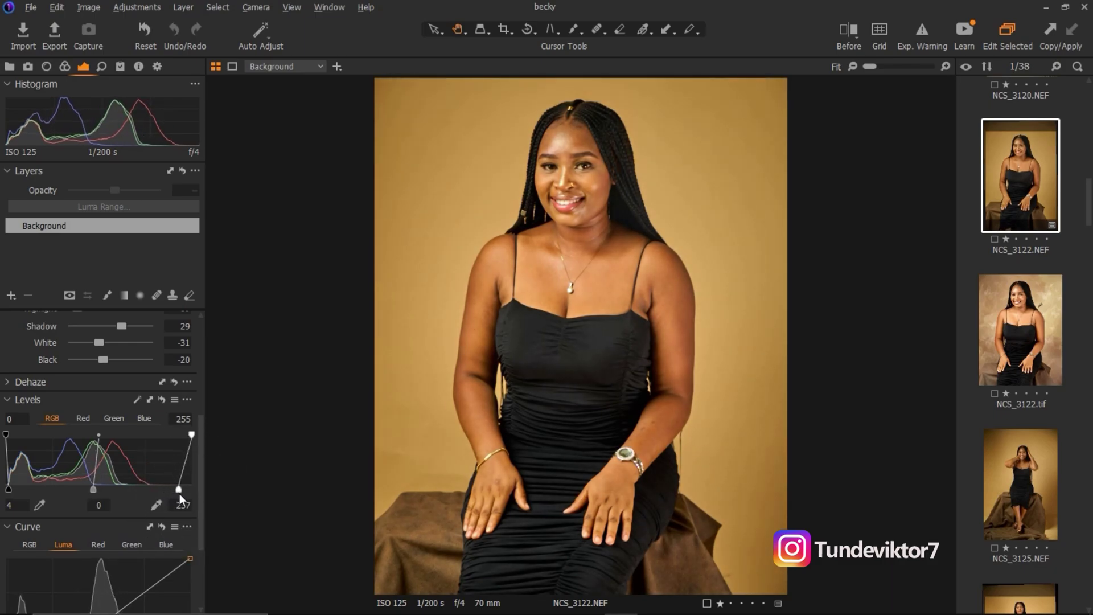
click(924, 34)
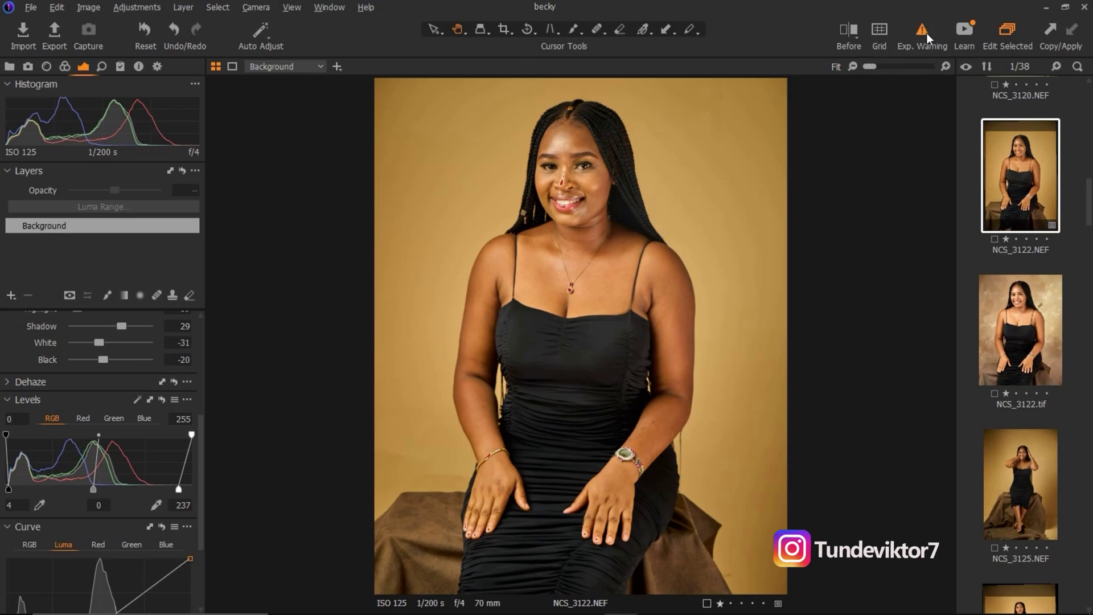
mouse_move(201, 473)
mouse_down()
mouse_move(199, 500)
mouse_move(200, 491)
mouse_up()
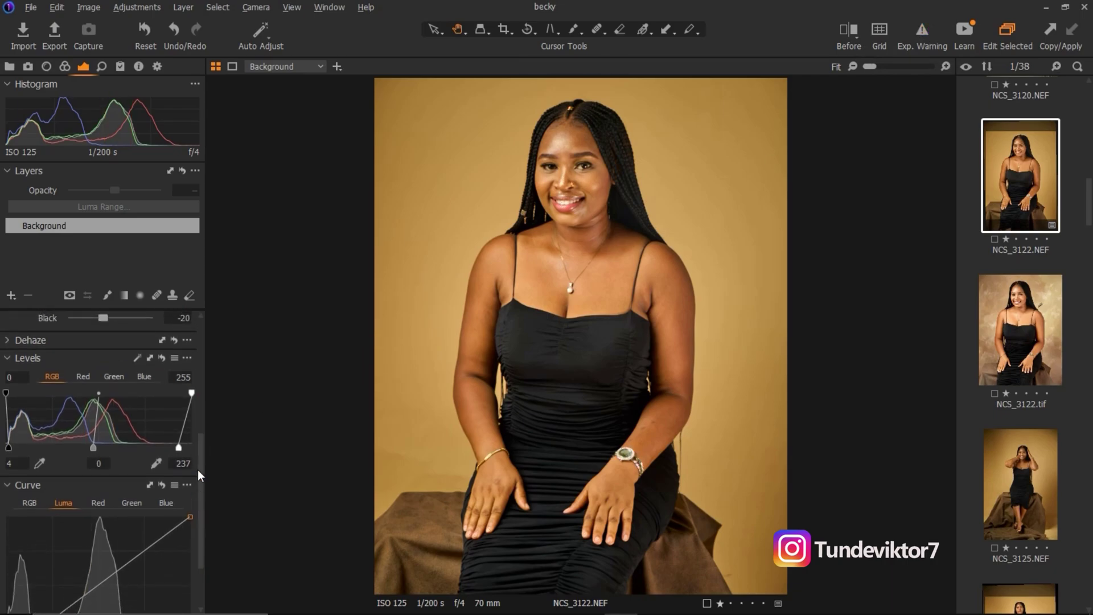
Step: Compare the portrait before and after the tonal adjustments and inspect it at 25% zoom
click(850, 31)
drag(580, 336, 280, 318)
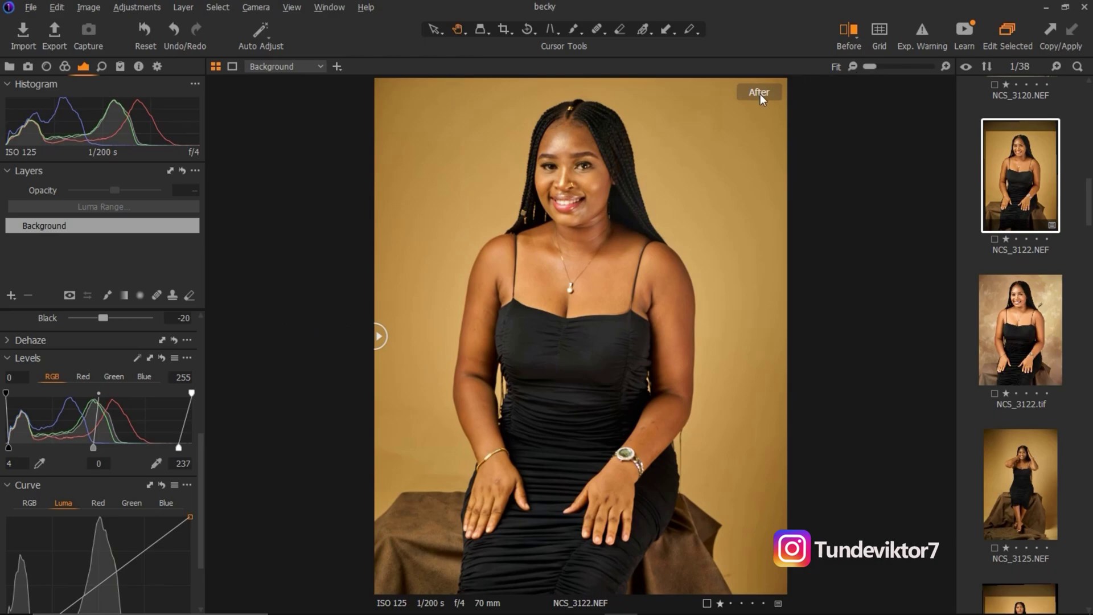
drag(199, 447, 245, 360)
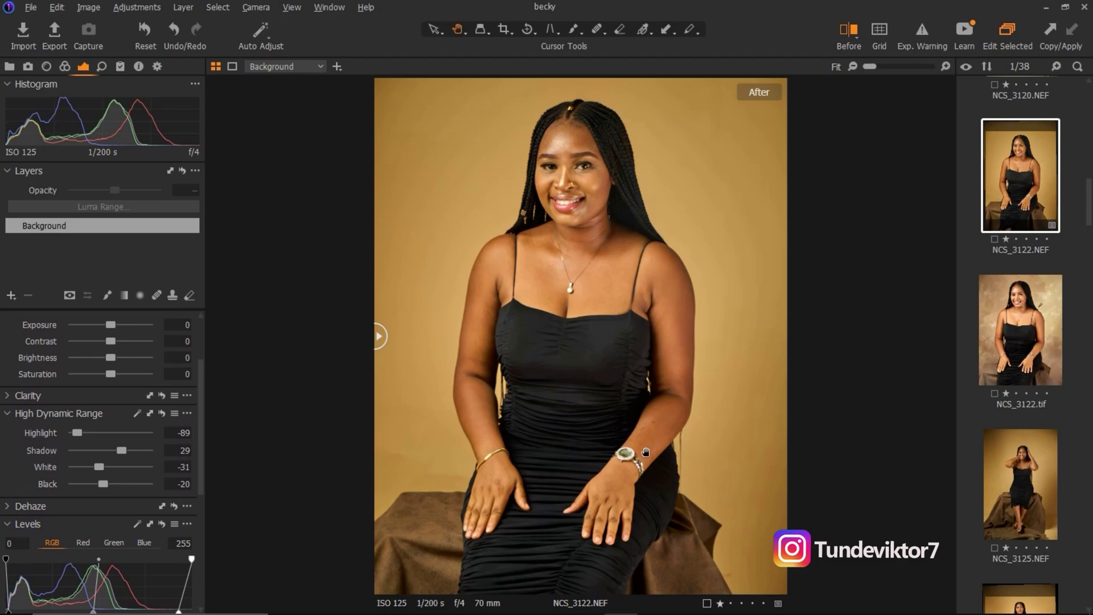
click(877, 67)
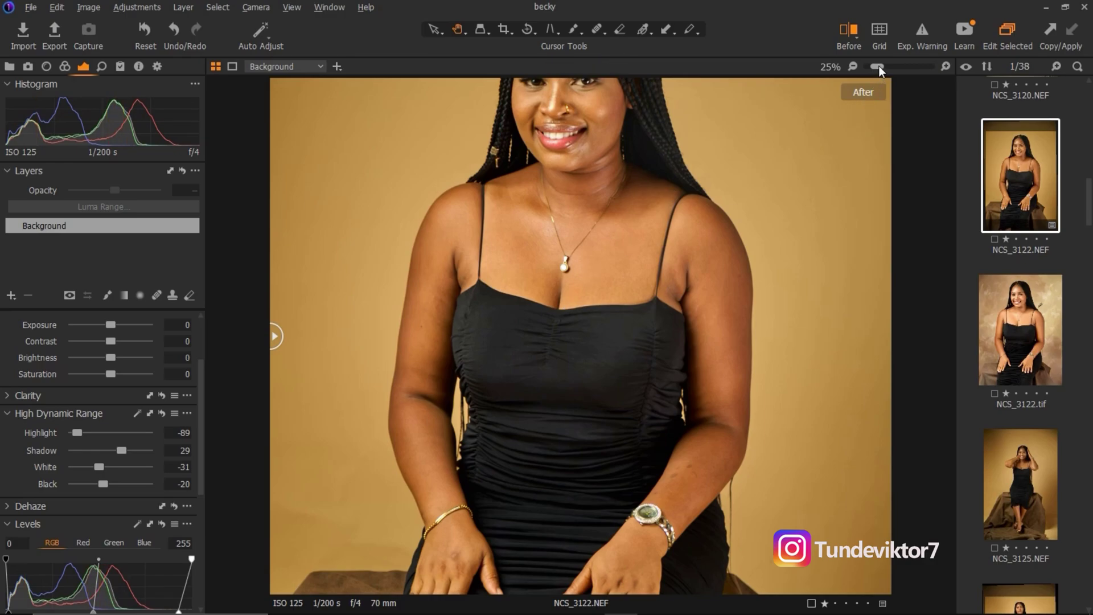
drag(878, 67, 864, 69)
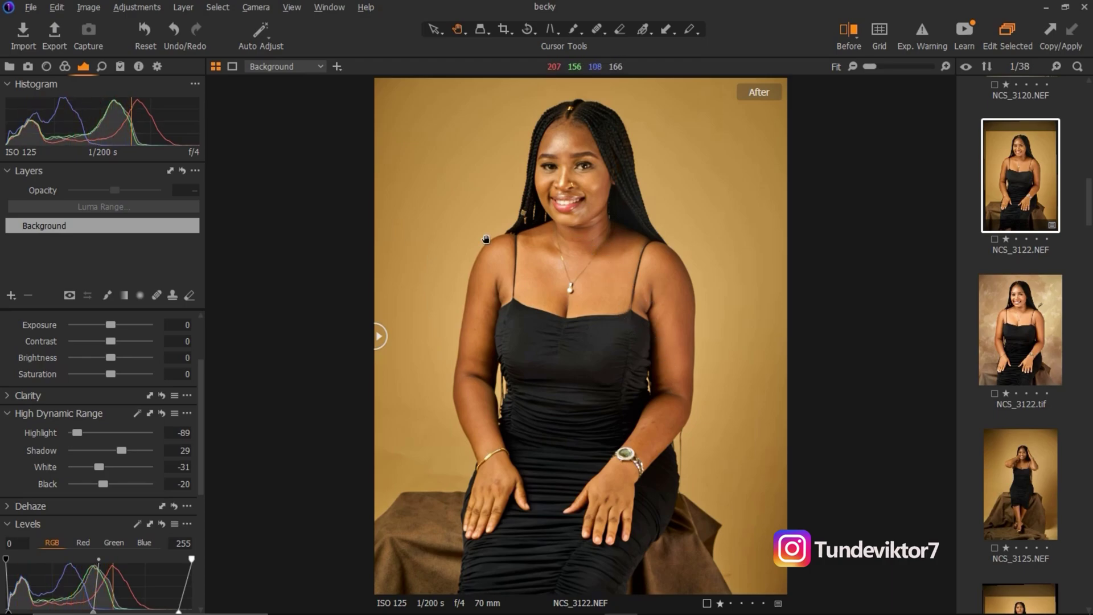
Step: Add a new filled adjustment layer above the background and remove the extra adjustment layer
click(11, 295)
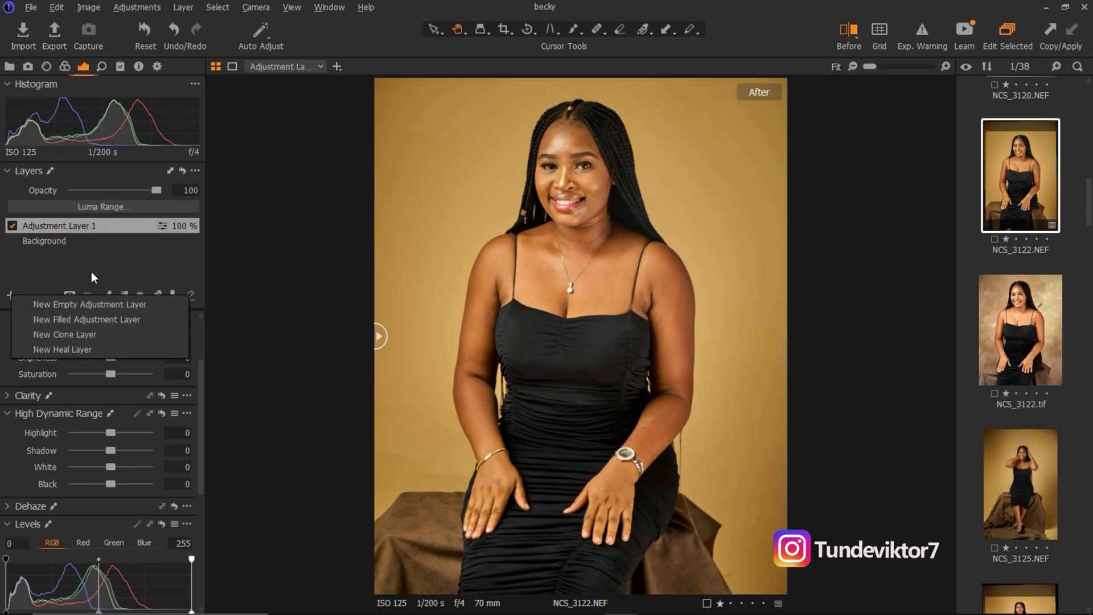
click(88, 320)
click(29, 295)
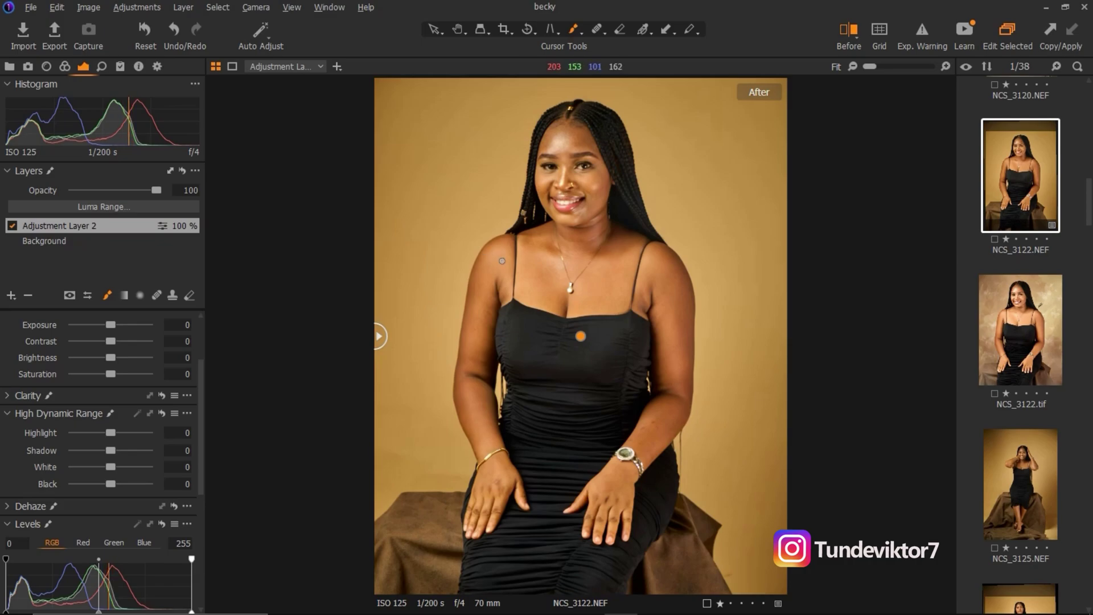
Step: Check the filled mask of Adjustment Layer 2 with the mask overlay and invert the mask
key(m)
key(m)
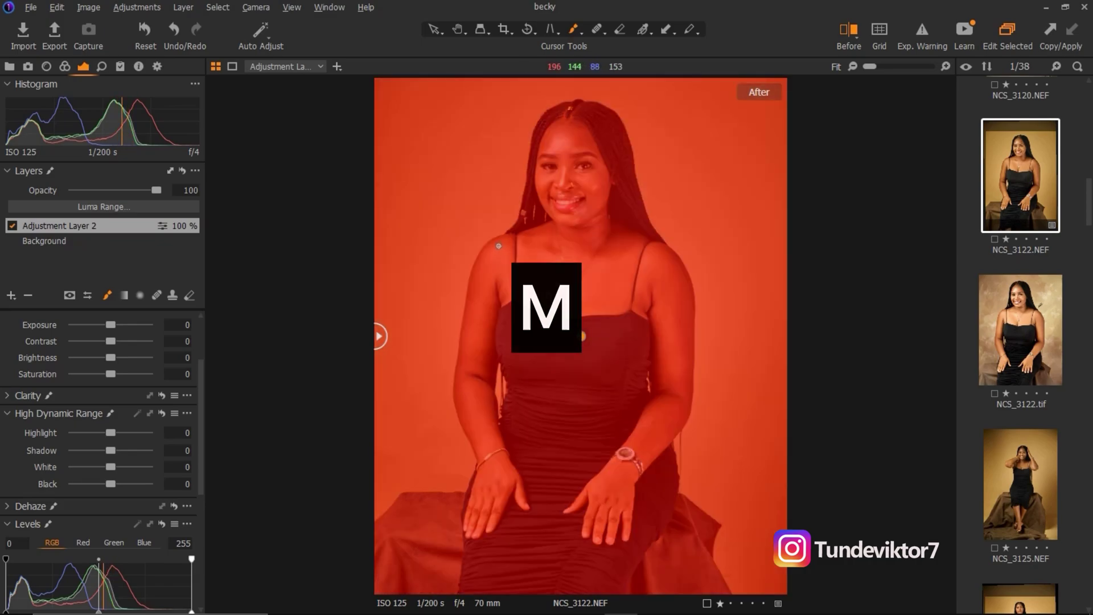
click(162, 226)
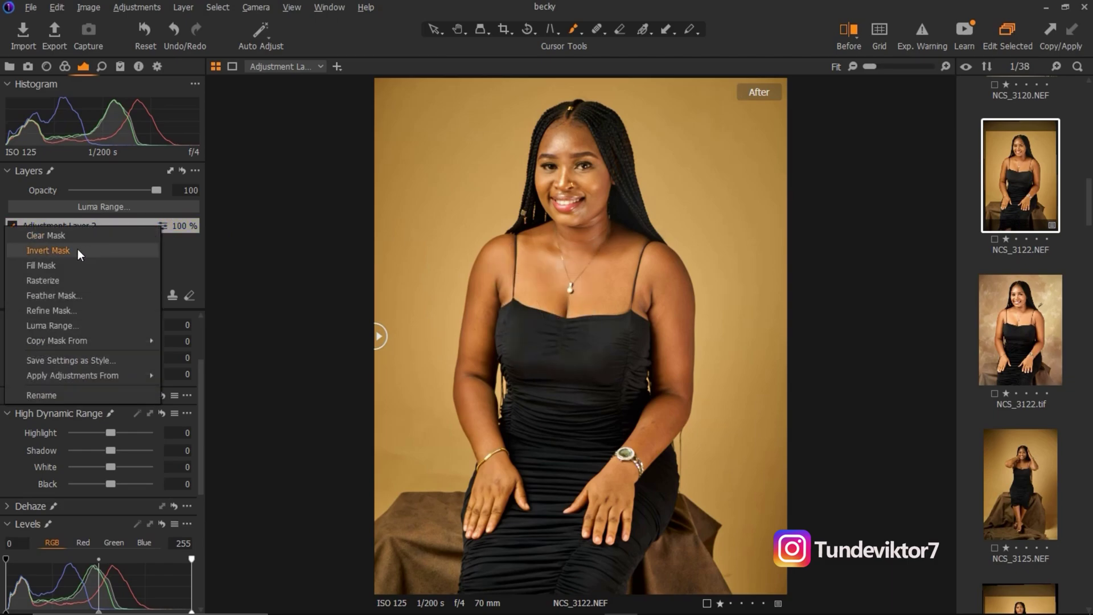
click(73, 250)
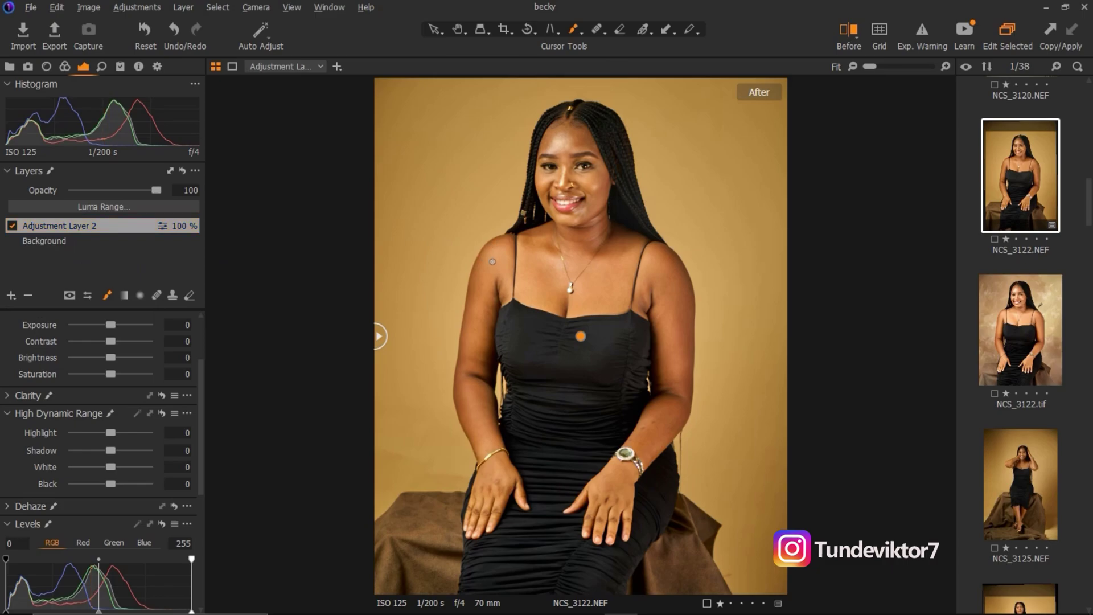
Step: Brush the layer's mask over the woman and the draped seat, leaving out the backdrop, and check the coverage with the mask overlay
drag(486, 254, 496, 244)
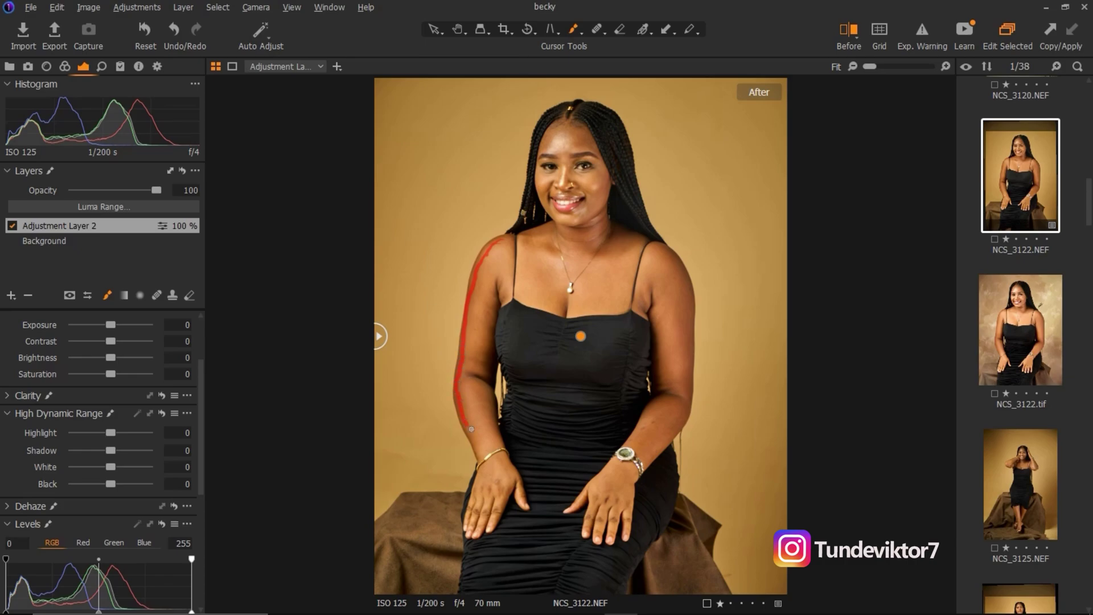
drag(469, 422, 470, 441)
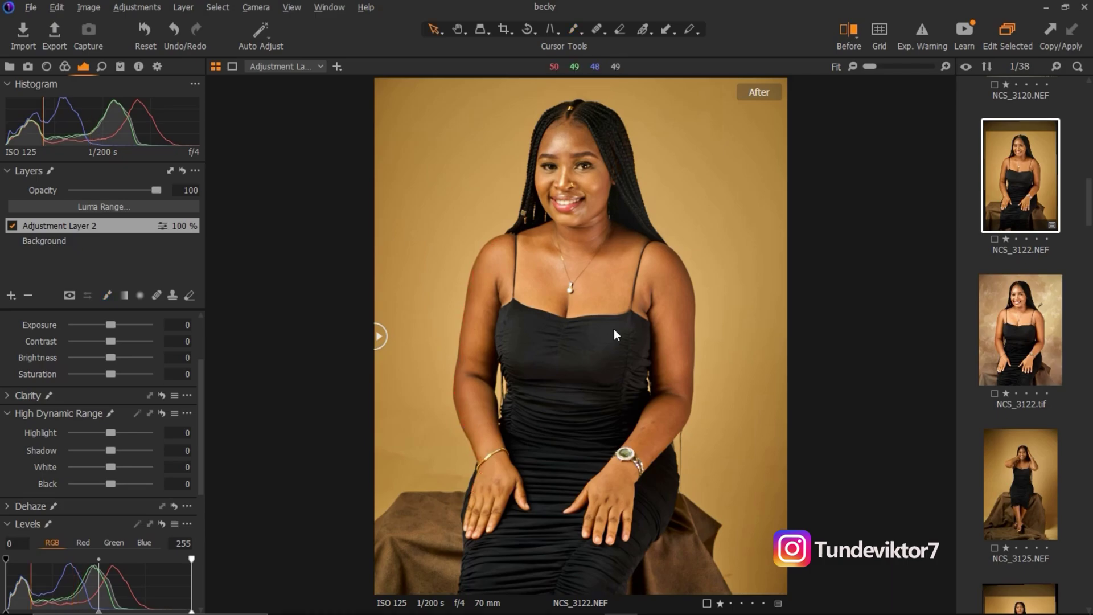
key(m)
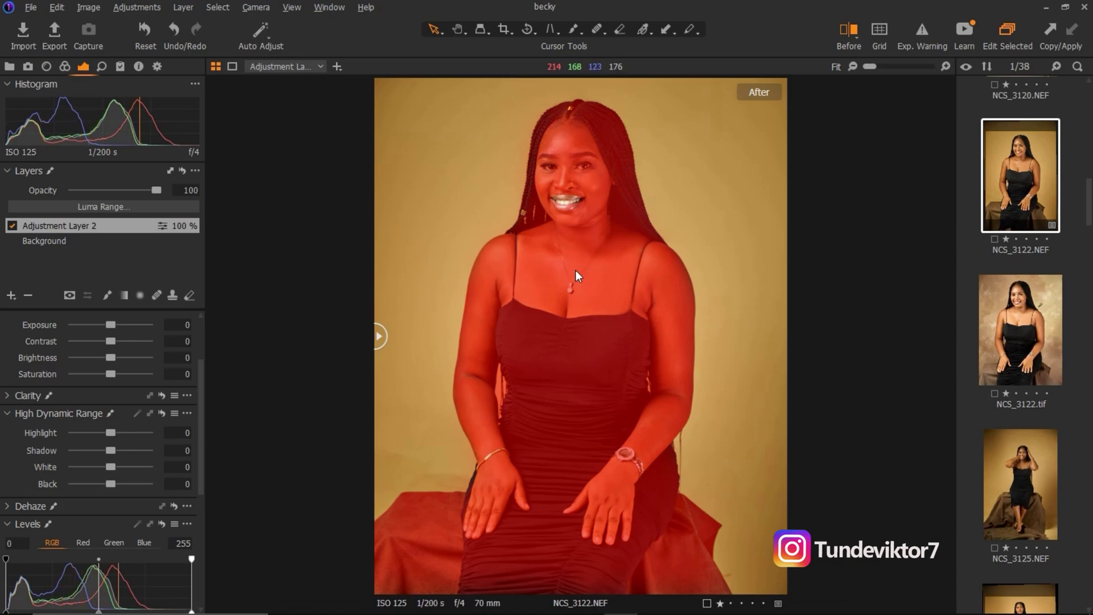
key(m)
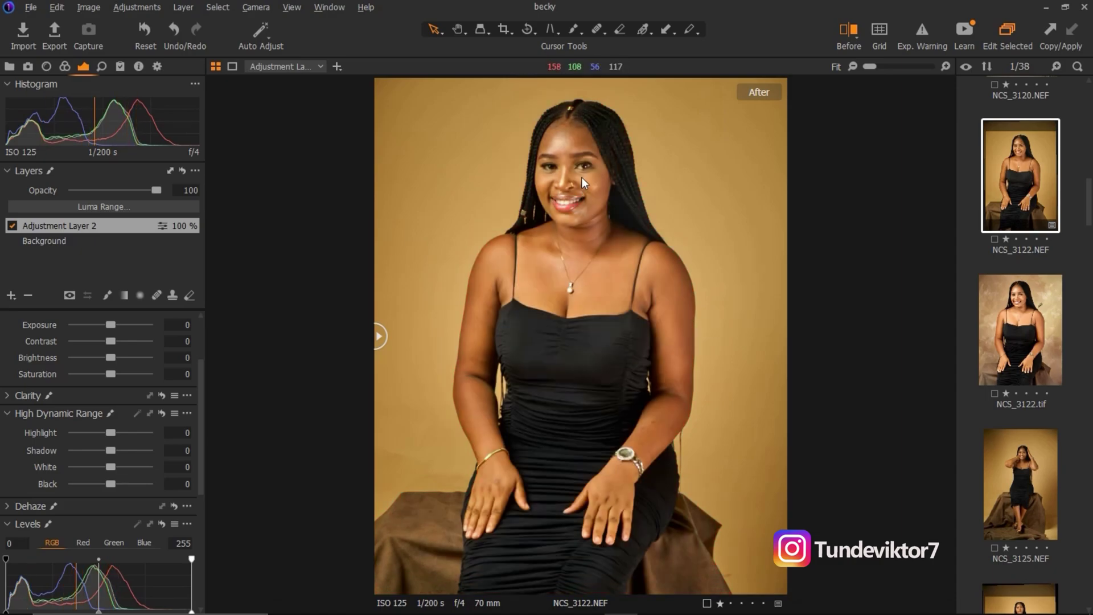
Step: Sample the chest skin as the Skin Tone range in the Color Editor and set its Smoothness to 13.1
drag(200, 385, 297, 292)
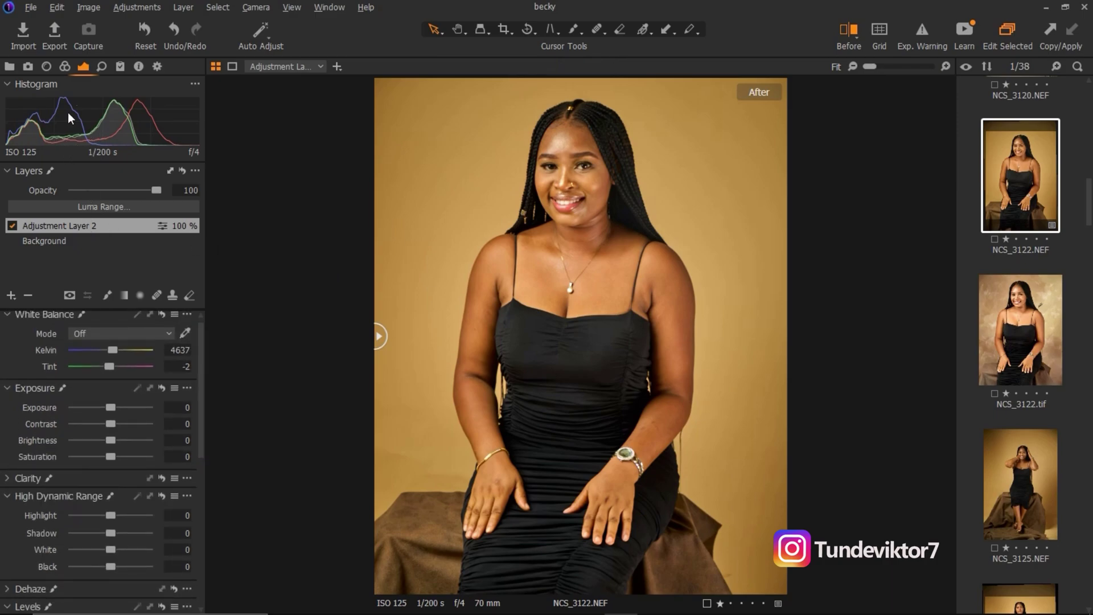
click(65, 65)
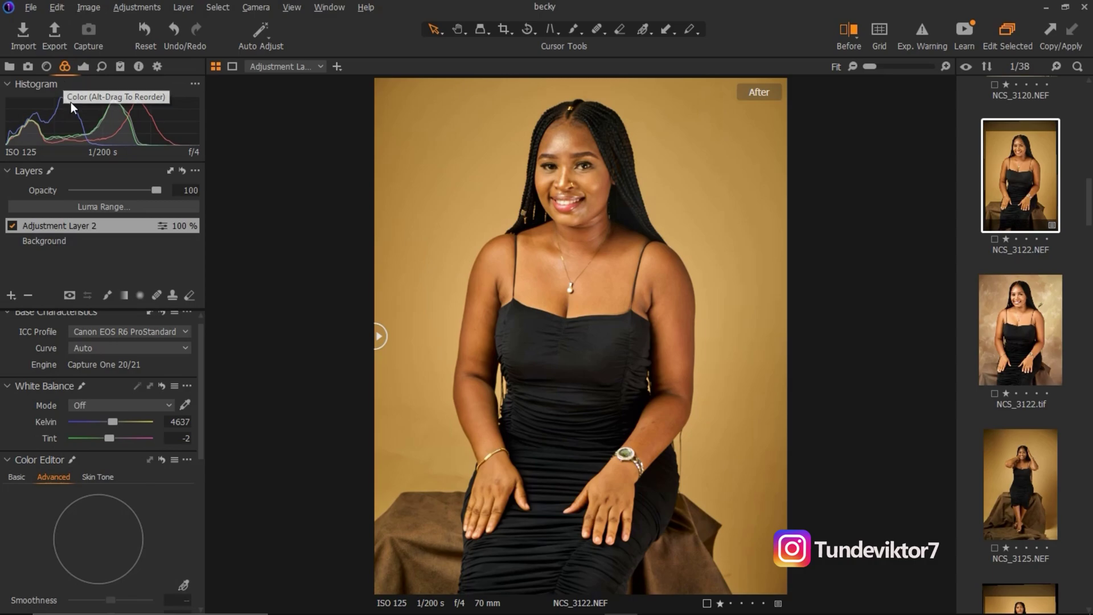
drag(200, 426, 199, 473)
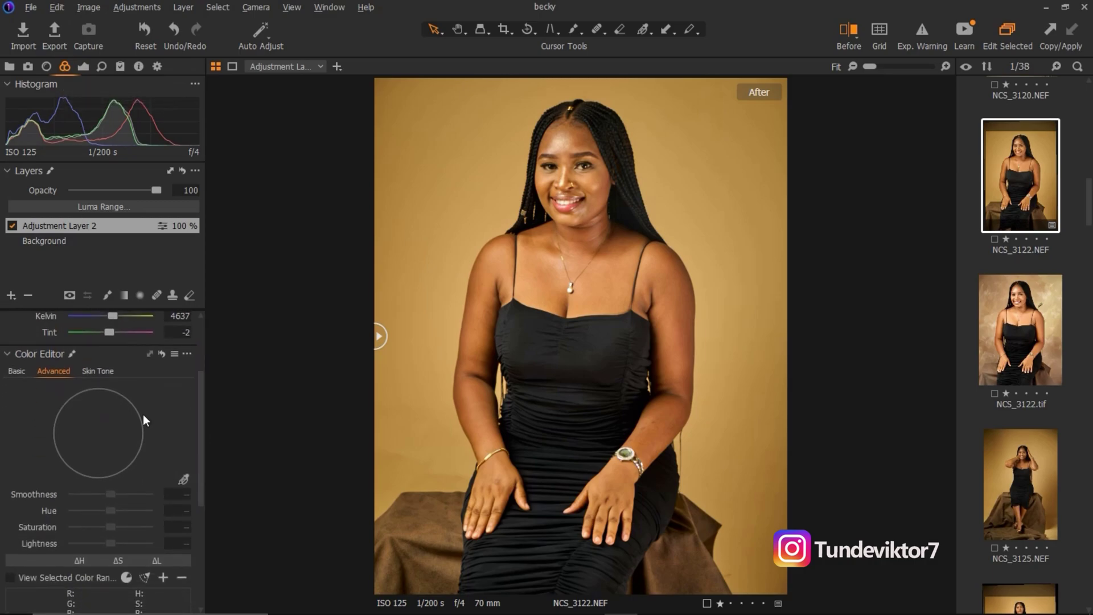
click(97, 370)
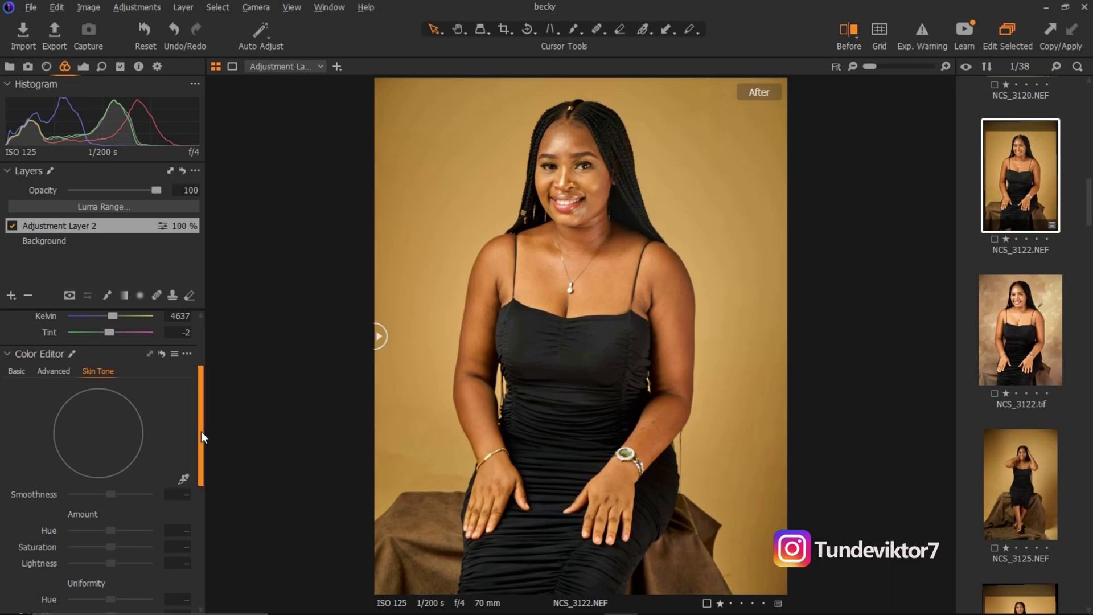
scroll(200, 431, down, 3)
click(189, 371)
drag(203, 438, 204, 409)
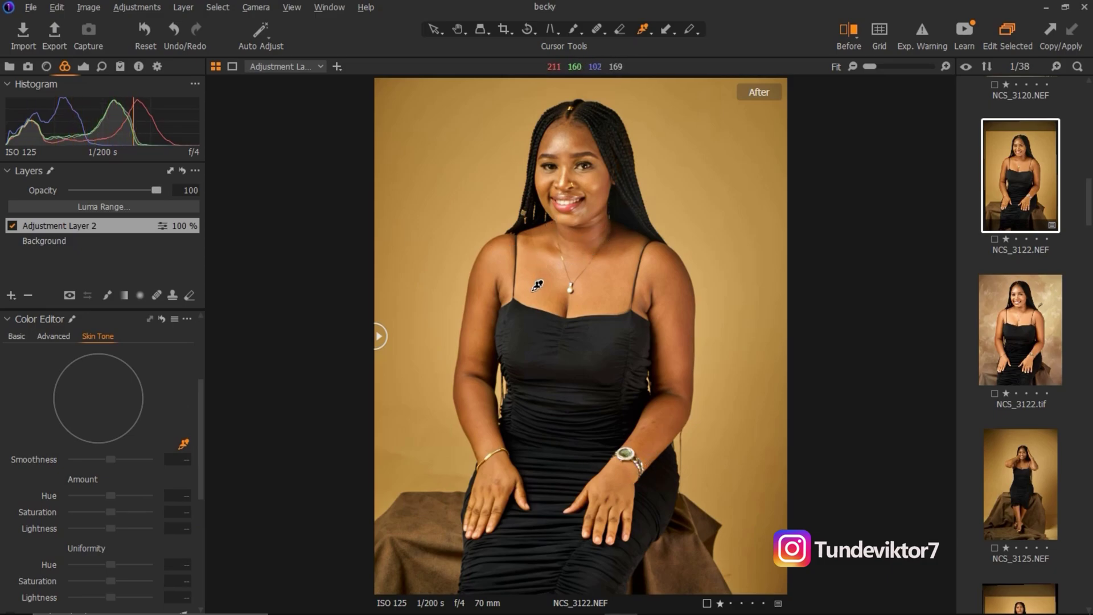
click(538, 286)
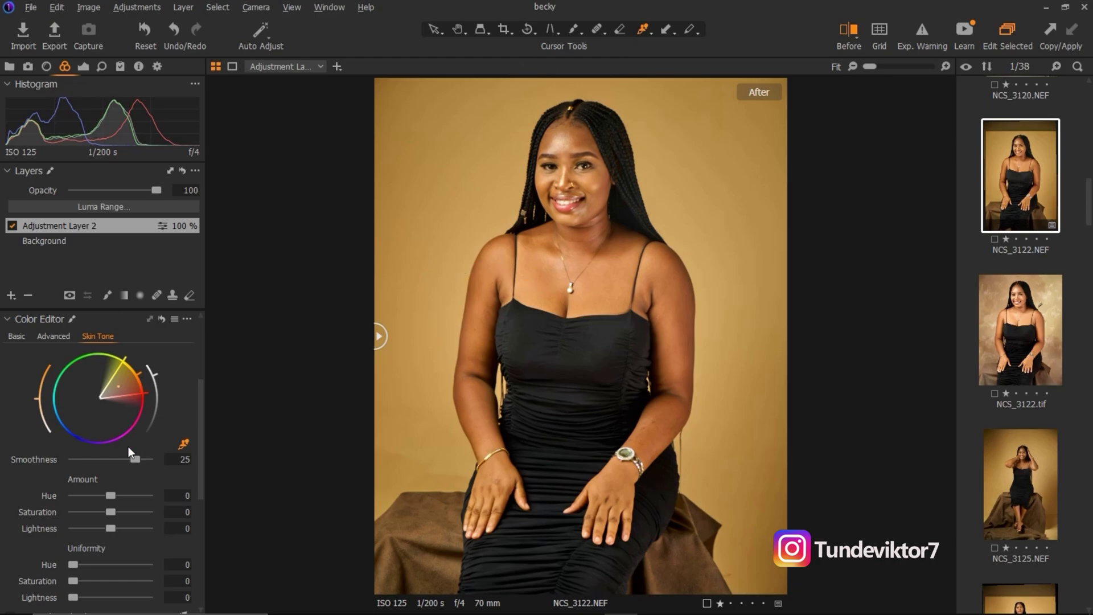
drag(137, 458, 113, 460)
drag(201, 446, 198, 464)
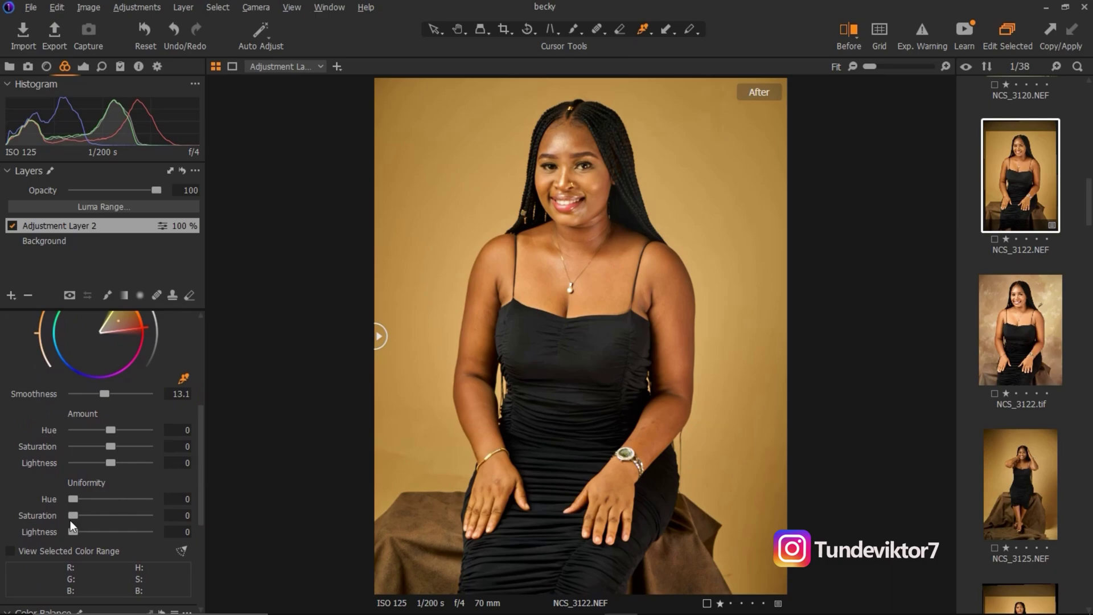
Step: View the selected skin color range on the image and inspect the arms and chest at 50% zoom
click(11, 551)
drag(871, 66, 890, 66)
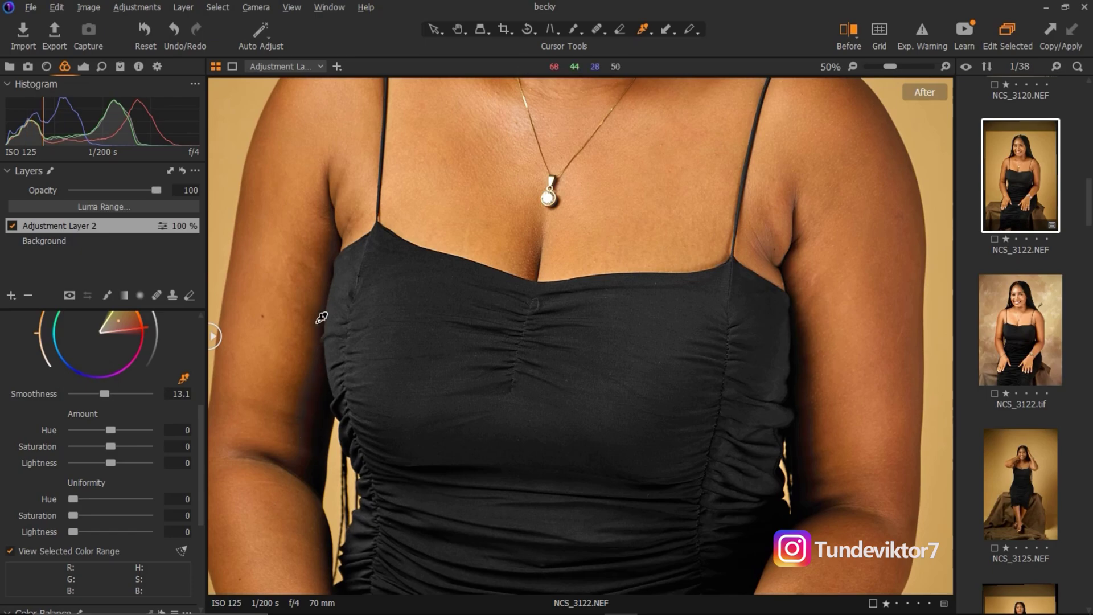
scroll(117, 450, up, 1)
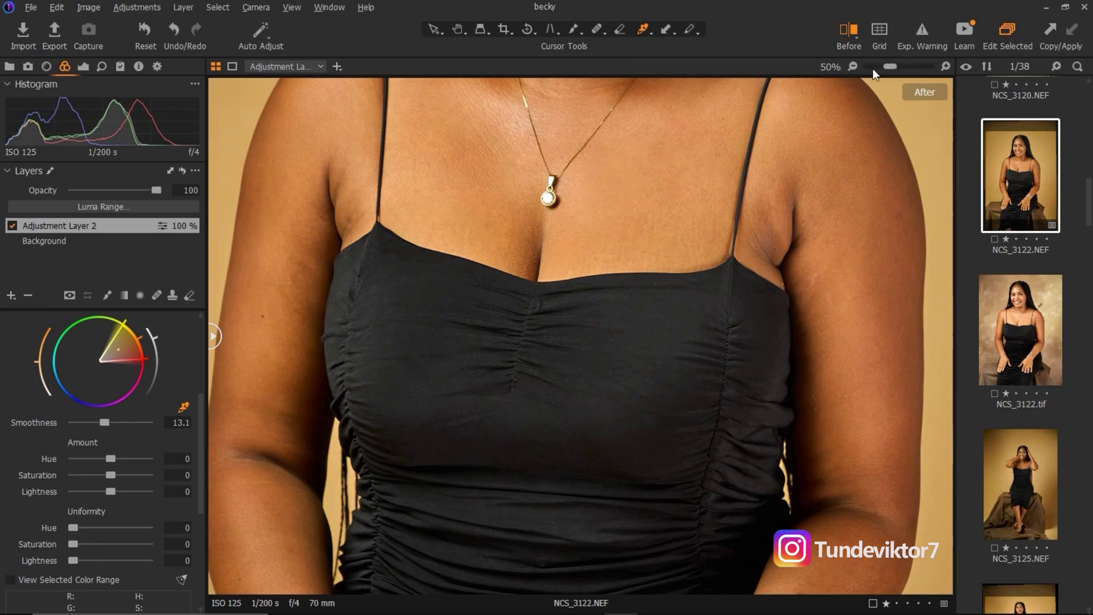
drag(884, 67, 869, 67)
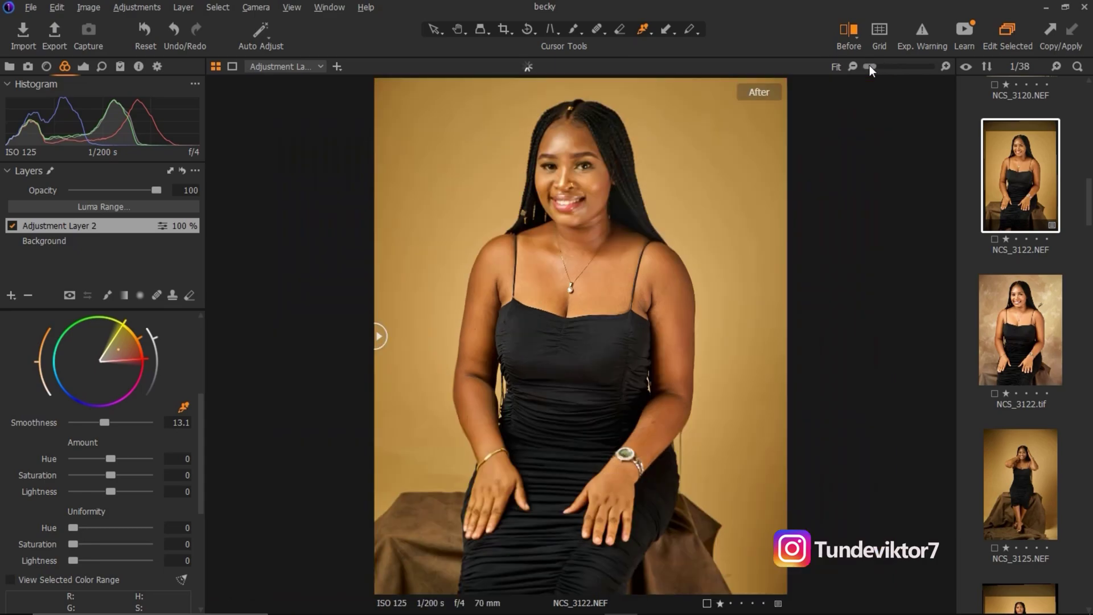
Step: Set the skin tone Uniformity to Hue 30 and Saturation 21, and compare the skin with the layer off and on
drag(197, 428, 197, 457)
mouse_move(74, 467)
mouse_down()
mouse_move(98, 470)
mouse_move(89, 482)
mouse_up()
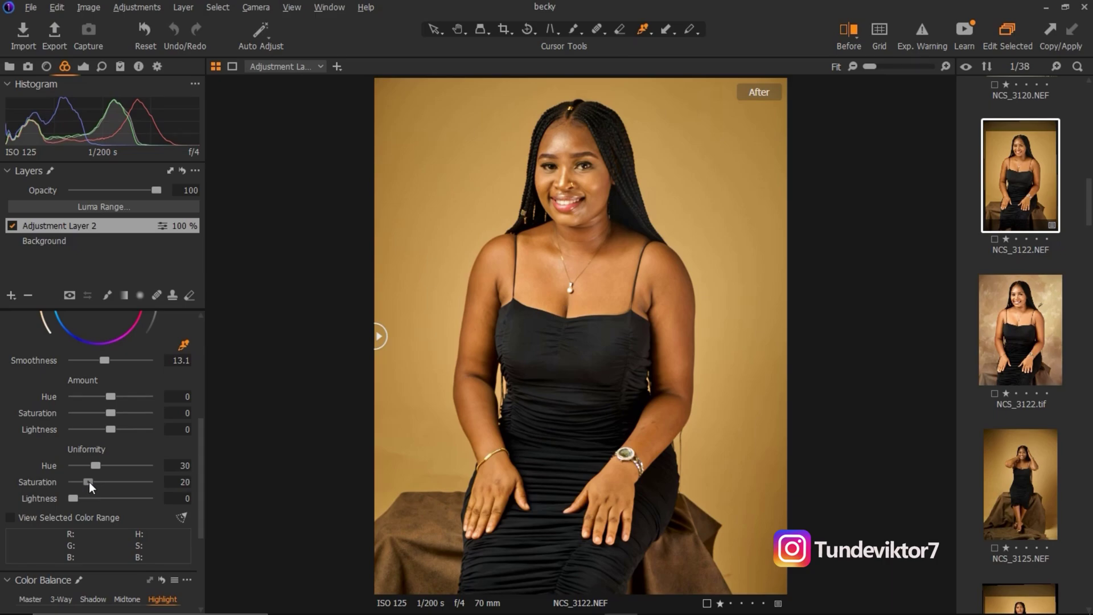
click(874, 66)
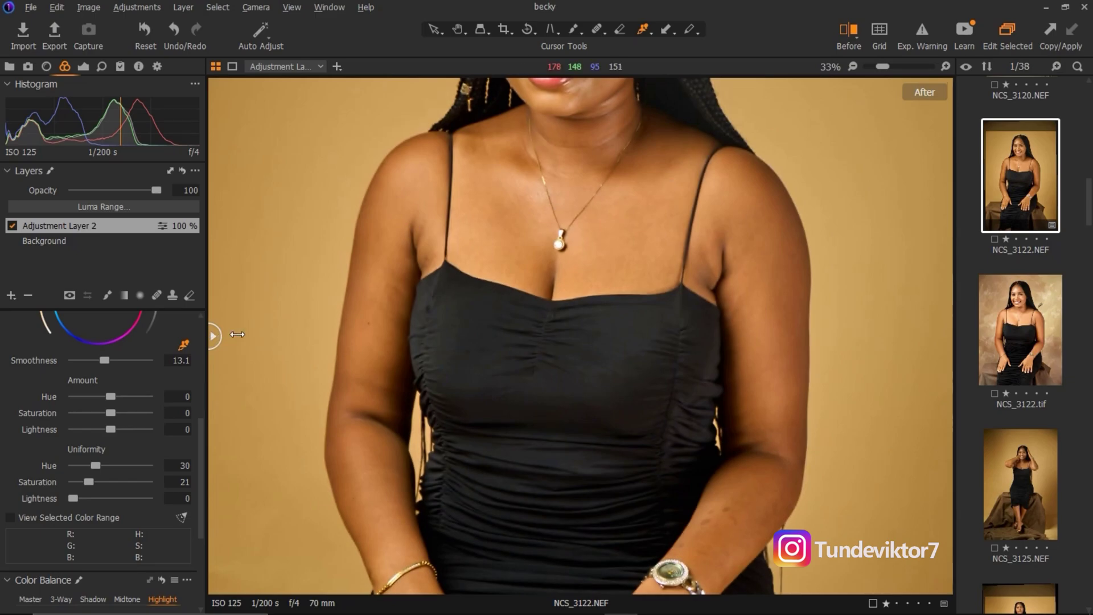
click(13, 225)
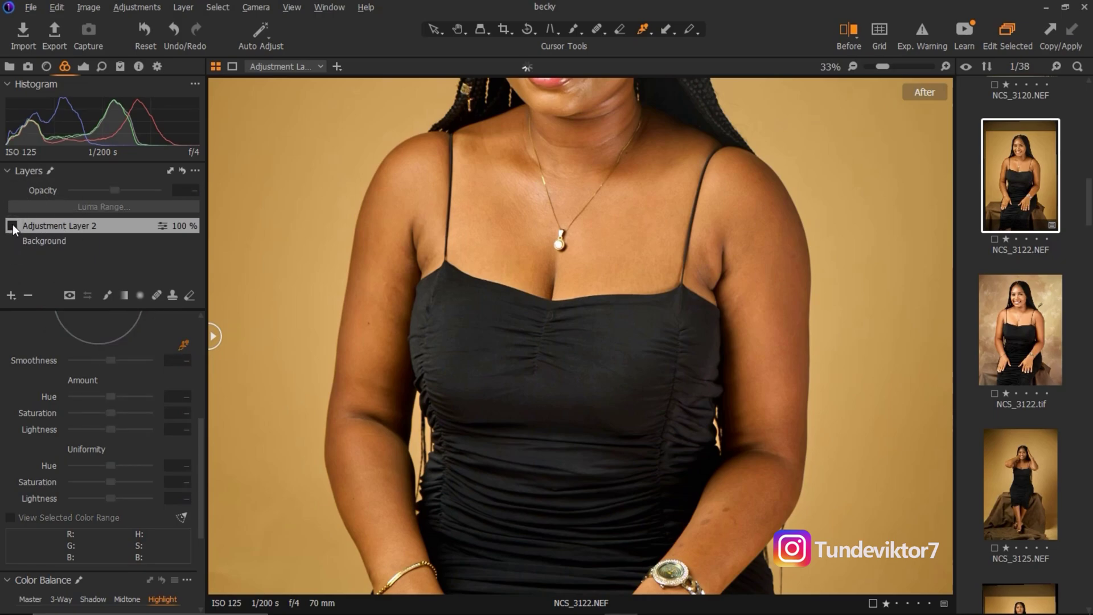
click(13, 225)
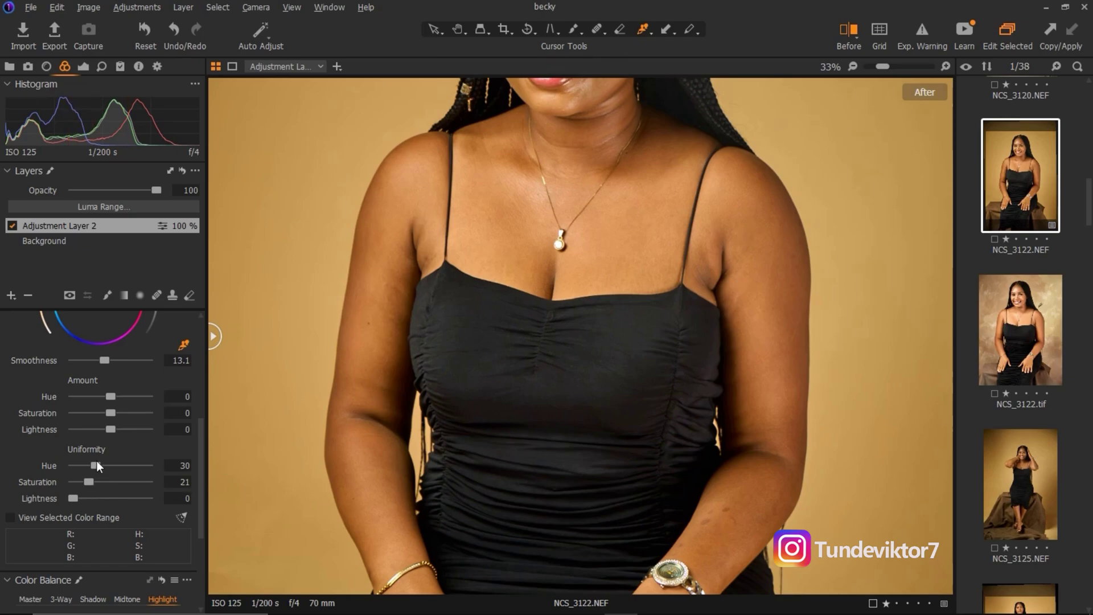
Step: Raise the skin tone Uniformity to Hue 48 and Saturation 29, and compare the skin with the layer off and on
drag(98, 463, 110, 467)
drag(87, 483, 88, 484)
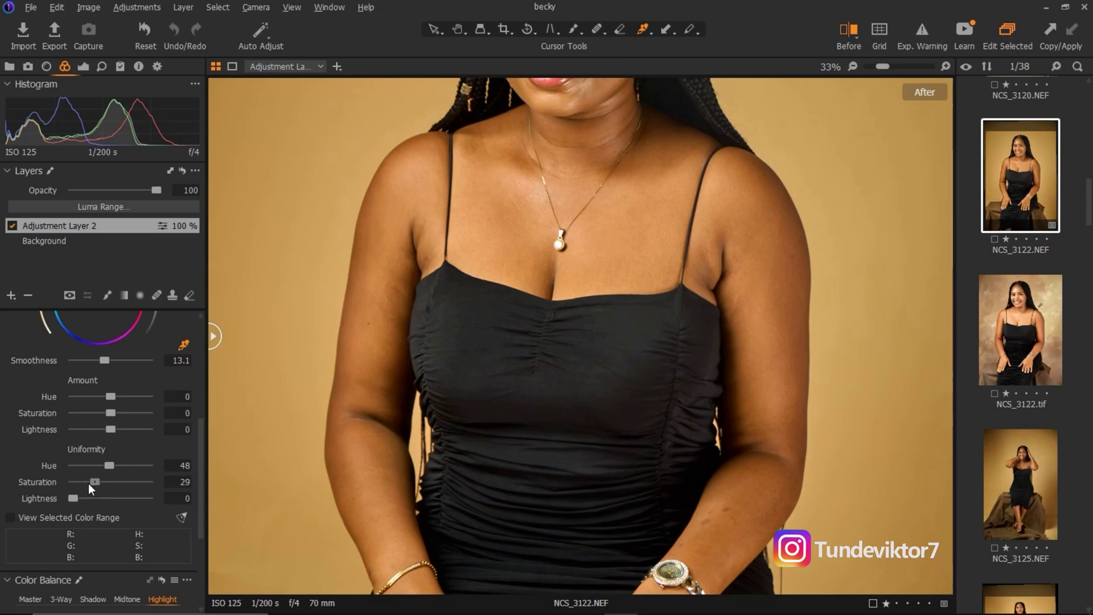
click(13, 225)
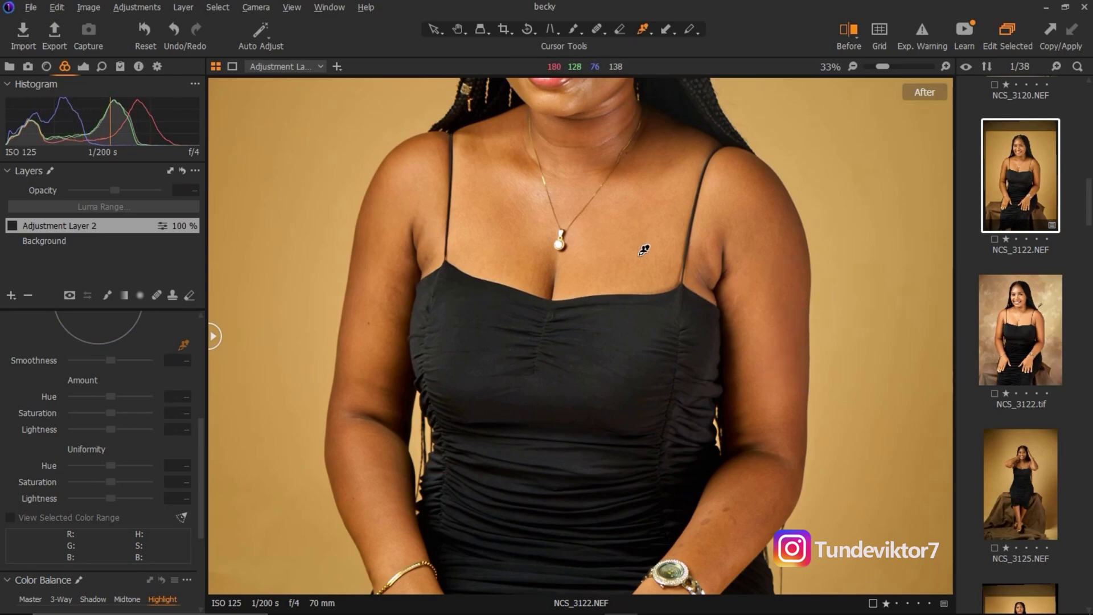
click(12, 226)
click(12, 225)
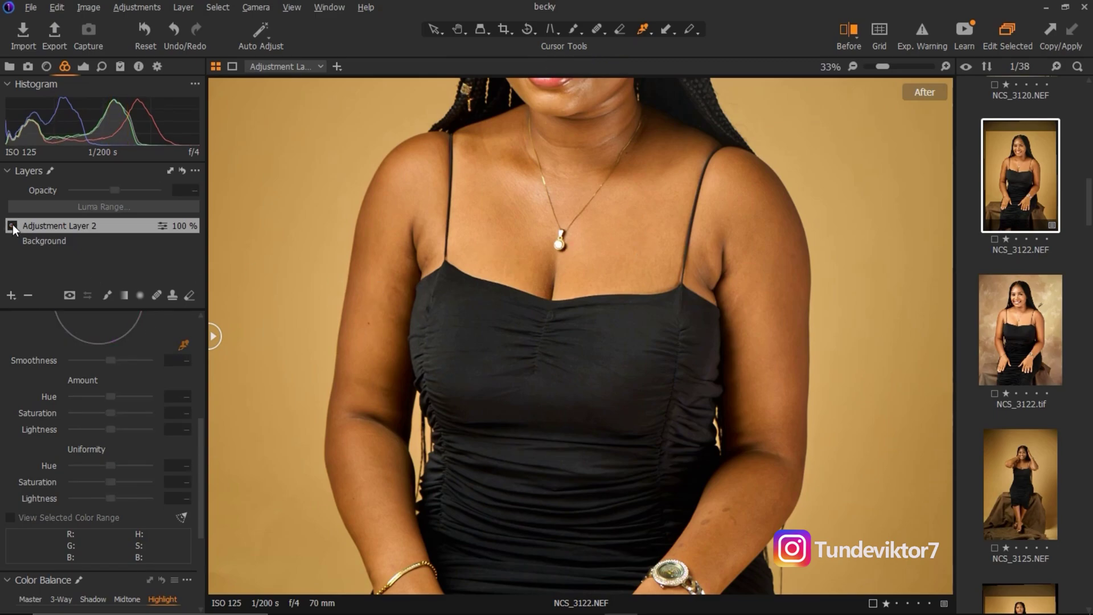
click(12, 226)
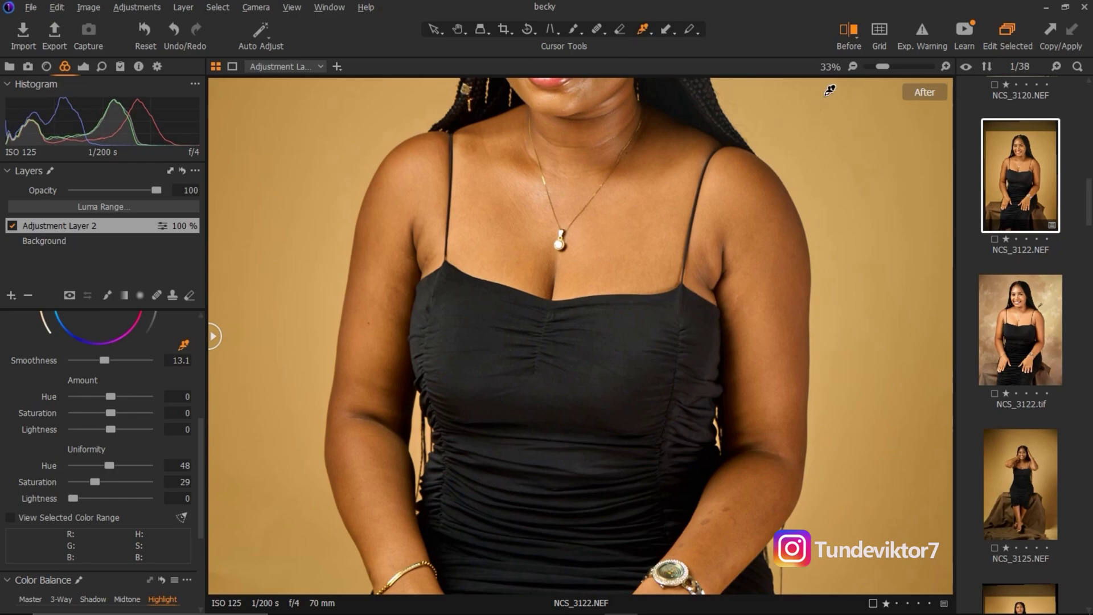
drag(877, 69, 867, 67)
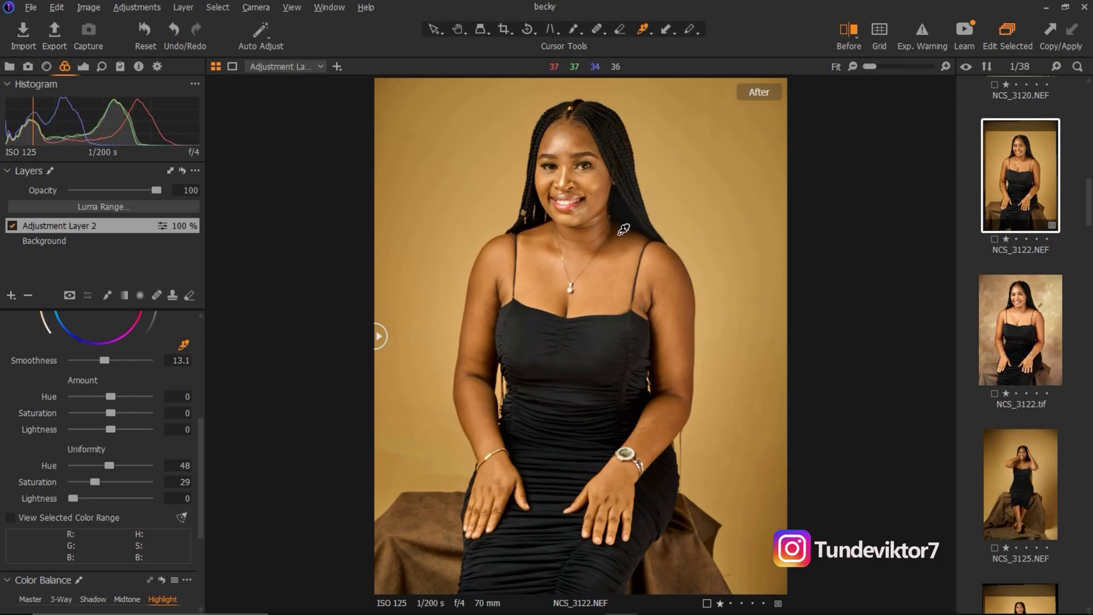
Step: Send NCS_3122.NEF to Adobe Photoshop CC 2019 for editing as a 16-bit uncompressed TIFF in Adobe RGB (1998), 300 px/in, 100% scale
right_click(1024, 187)
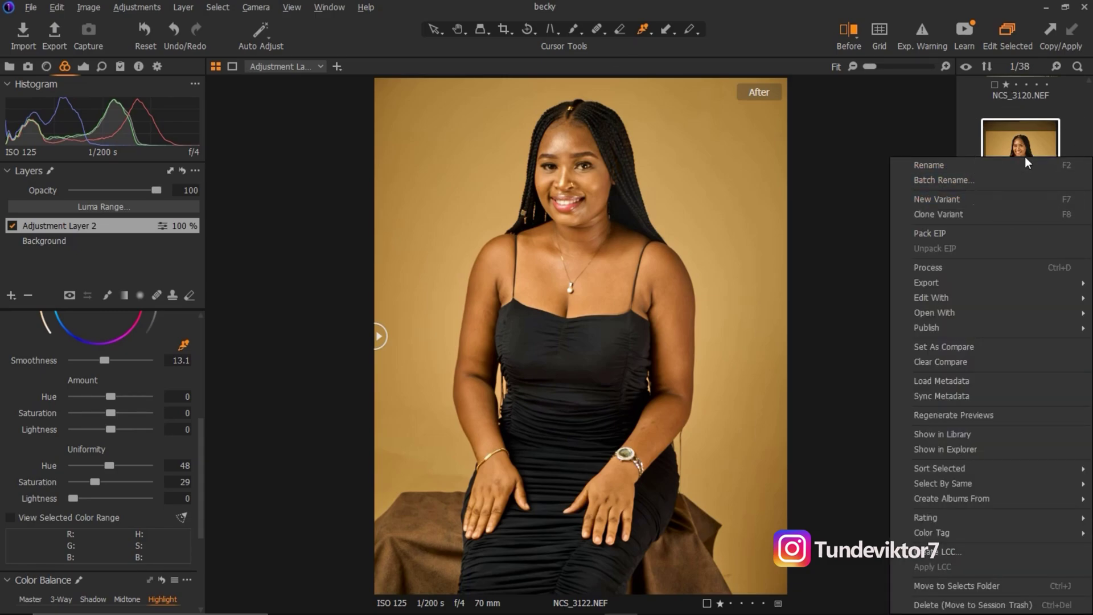
mouse_move(968, 297)
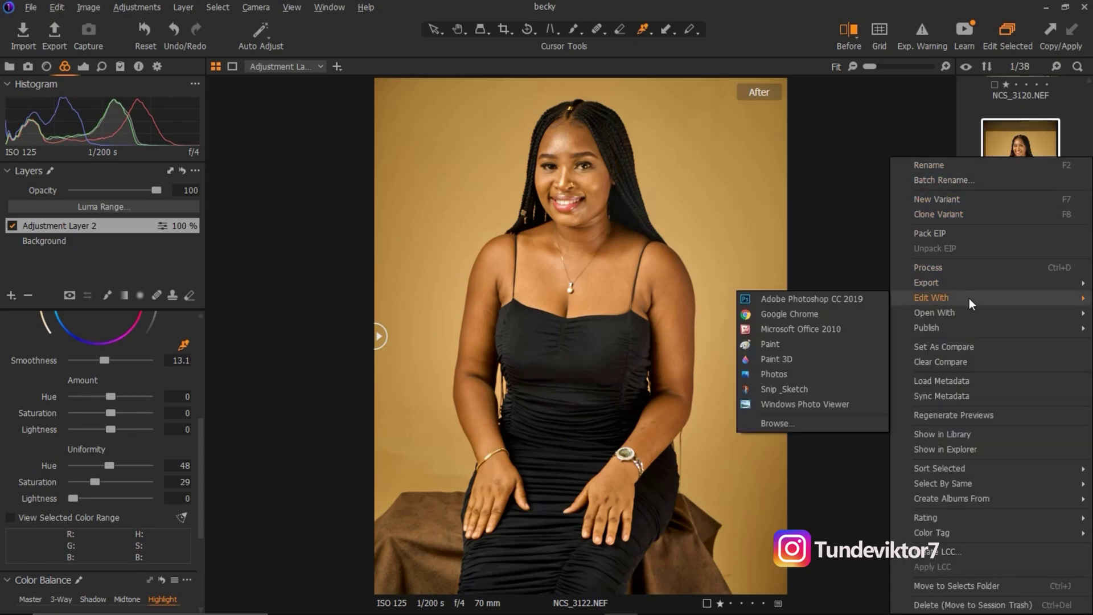
click(856, 299)
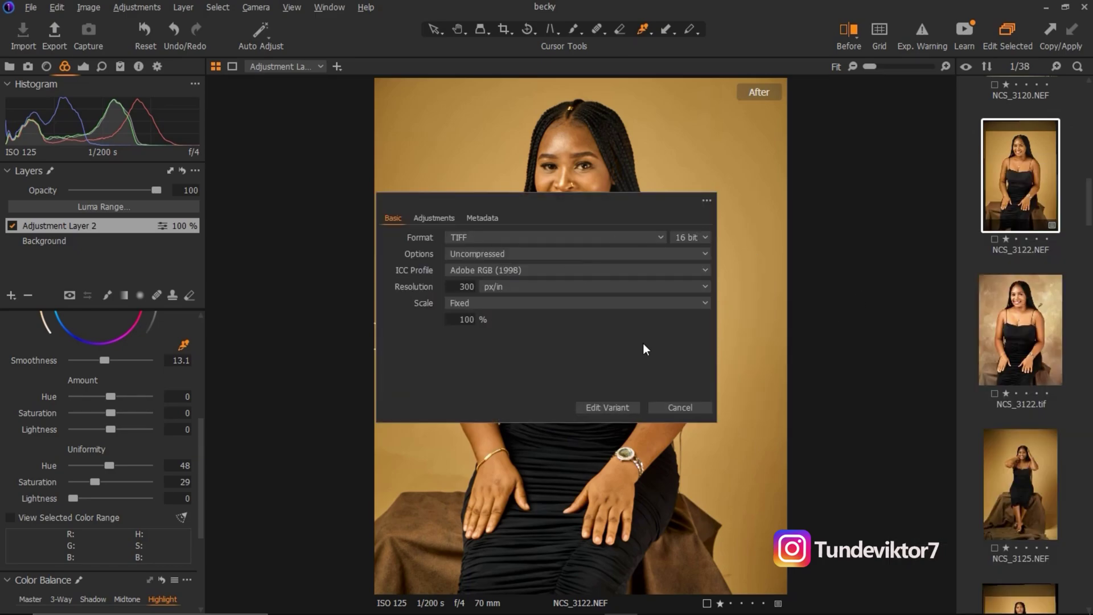
click(617, 406)
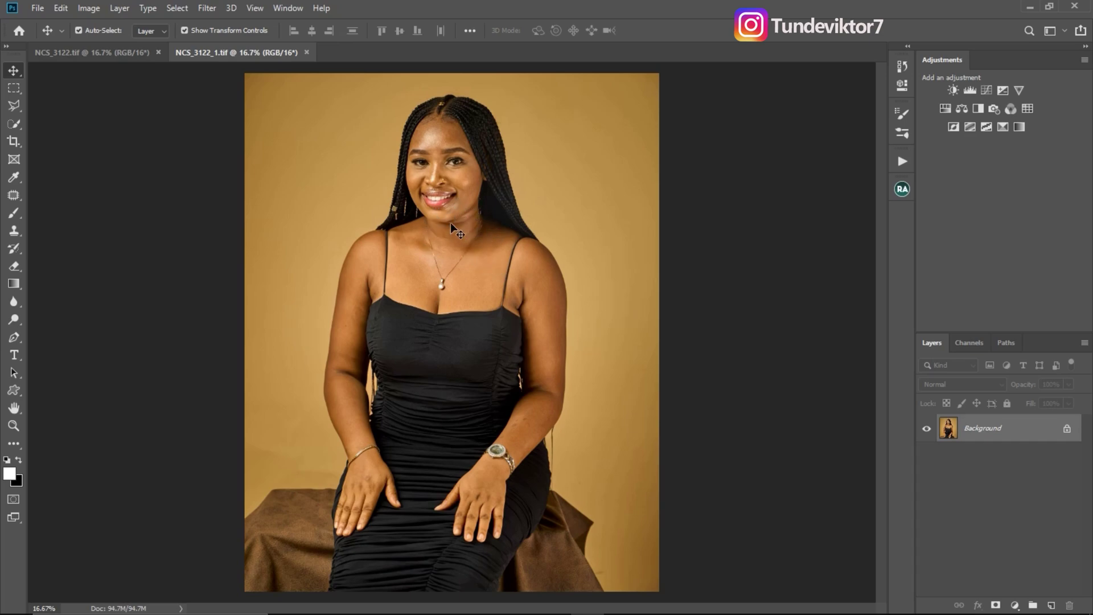
Step: Duplicate the Background layer and patch the creases under the eye at the image's left with smooth cheek skin
key(ctrl+j)
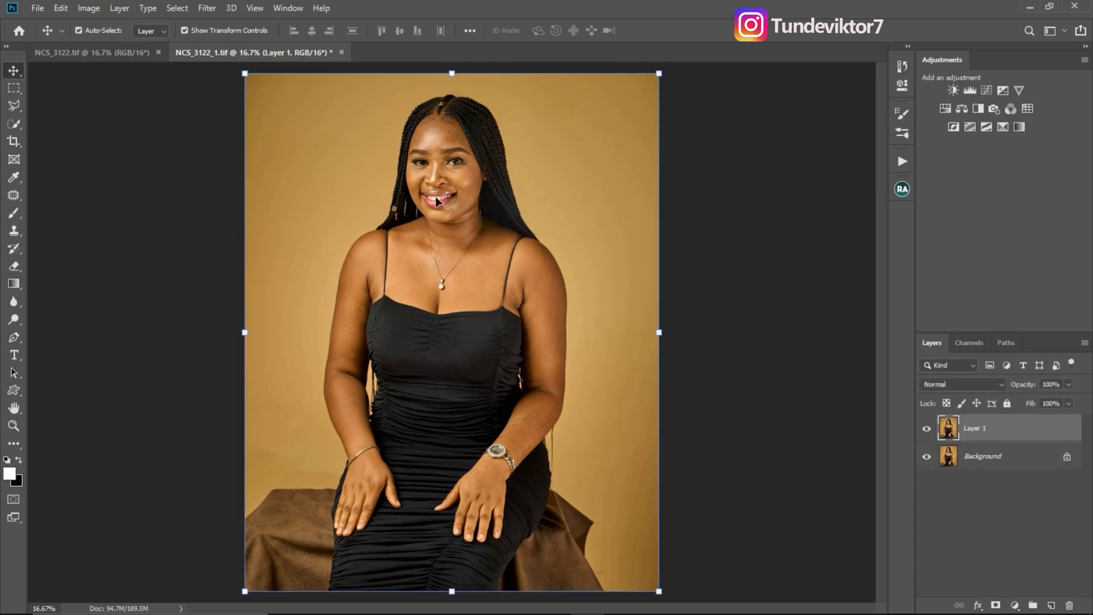
key(z)
drag(474, 166, 502, 198)
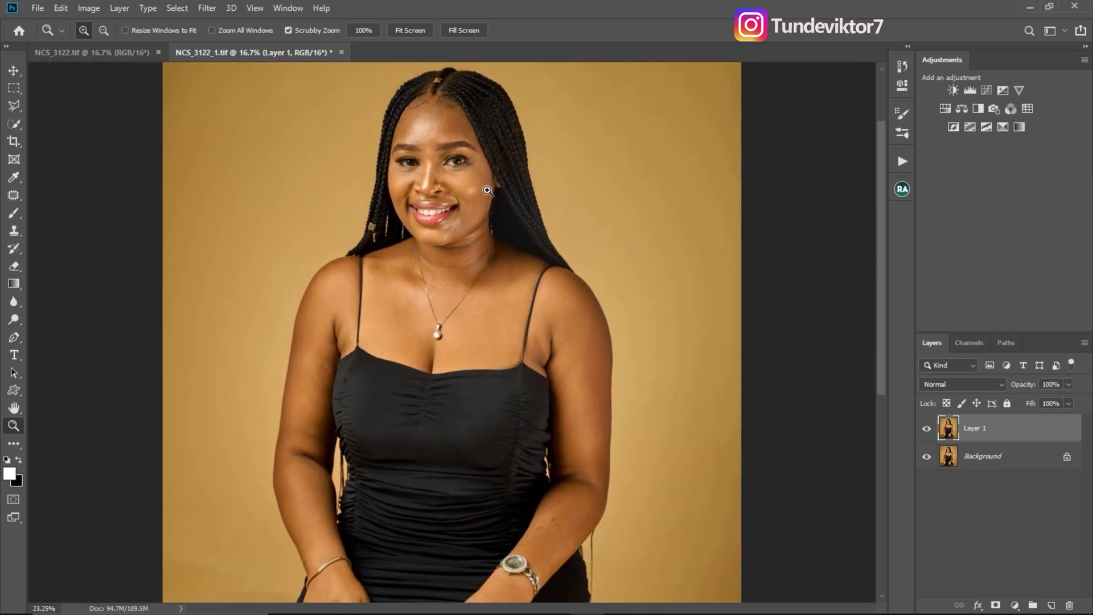
mouse_move(410, 183)
mouse_down()
mouse_move(476, 203)
mouse_move(420, 182)
mouse_up()
key(v)
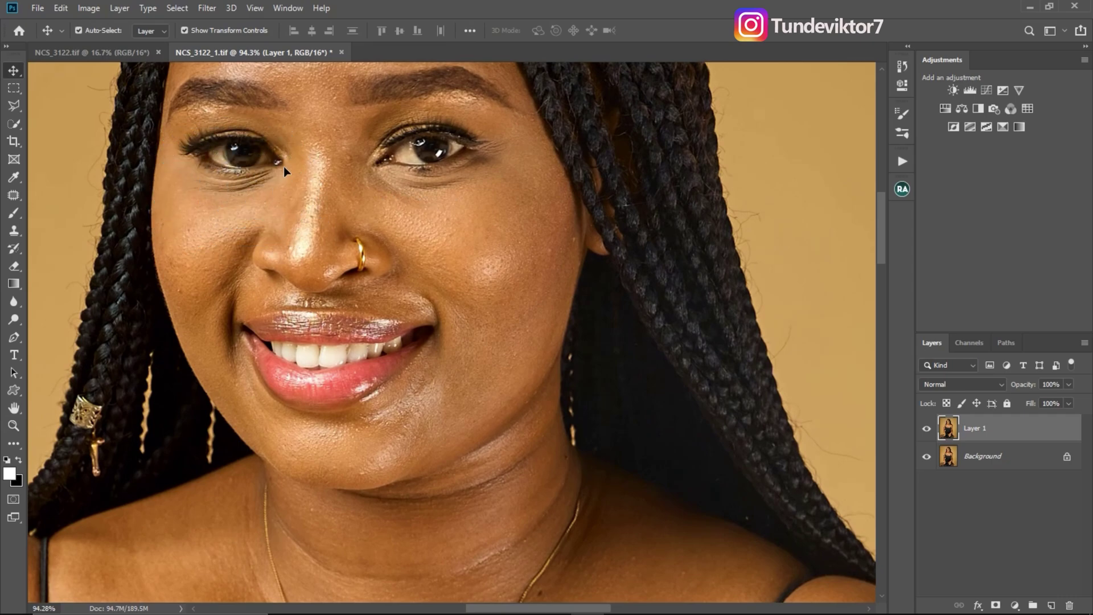
click(14, 196)
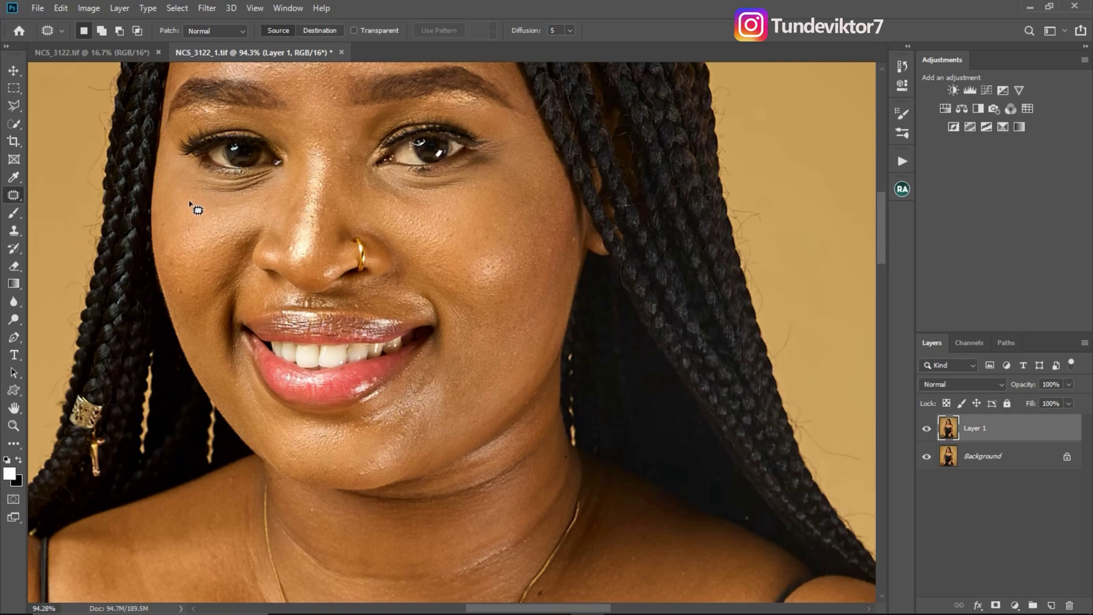
mouse_move(191, 200)
mouse_down()
mouse_move(263, 191)
mouse_move(280, 168)
mouse_move(194, 171)
mouse_move(184, 194)
mouse_move(220, 213)
mouse_up()
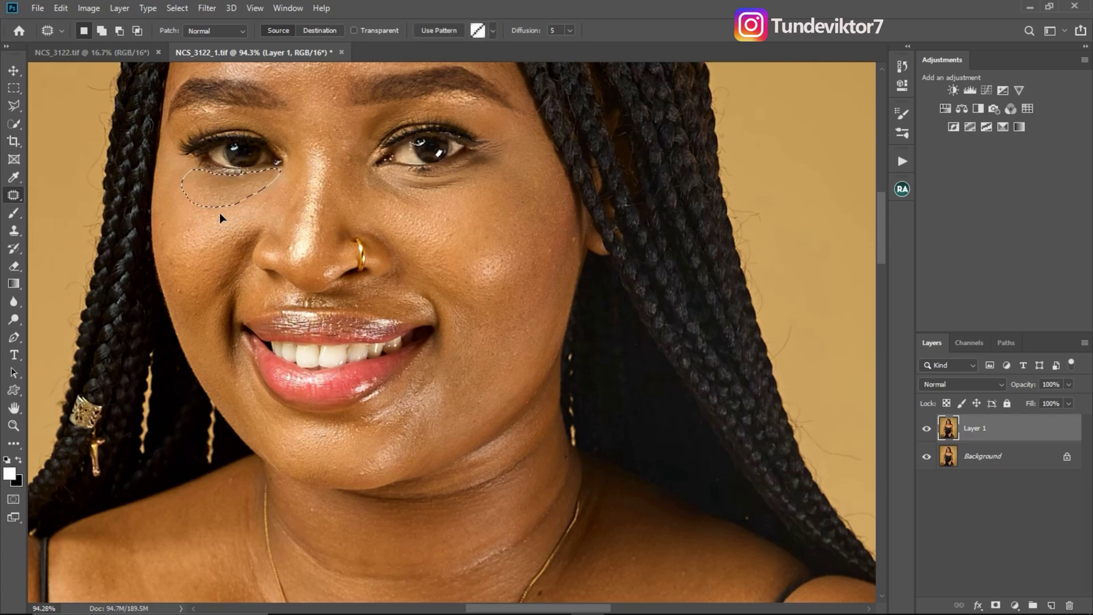
Step: Fade the under-eye patch to 73% opacity and clear the selection
click(64, 13)
click(93, 69)
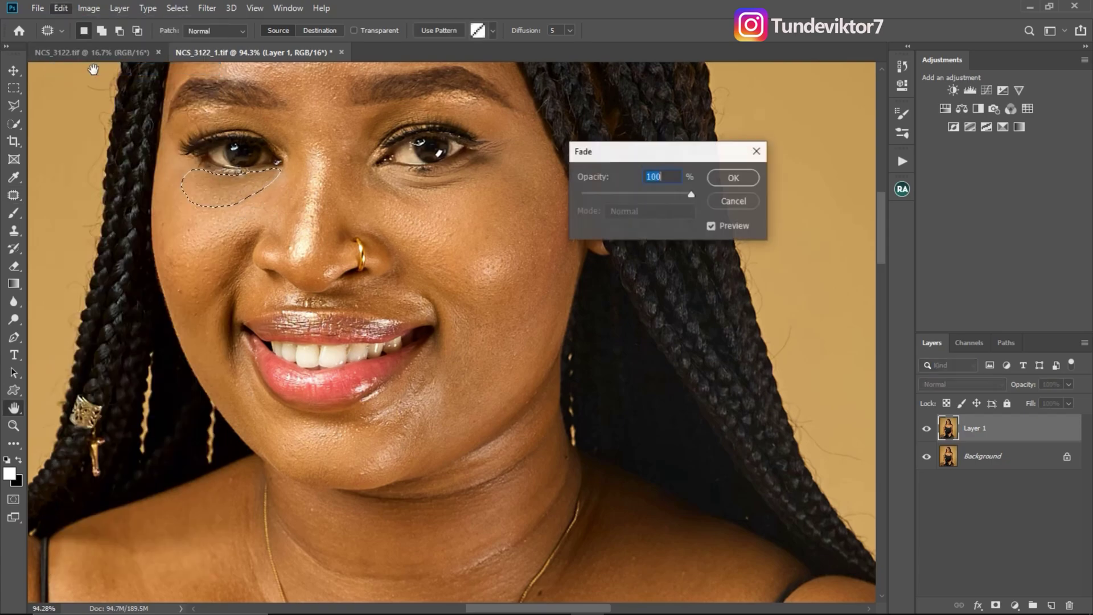
drag(689, 197, 665, 197)
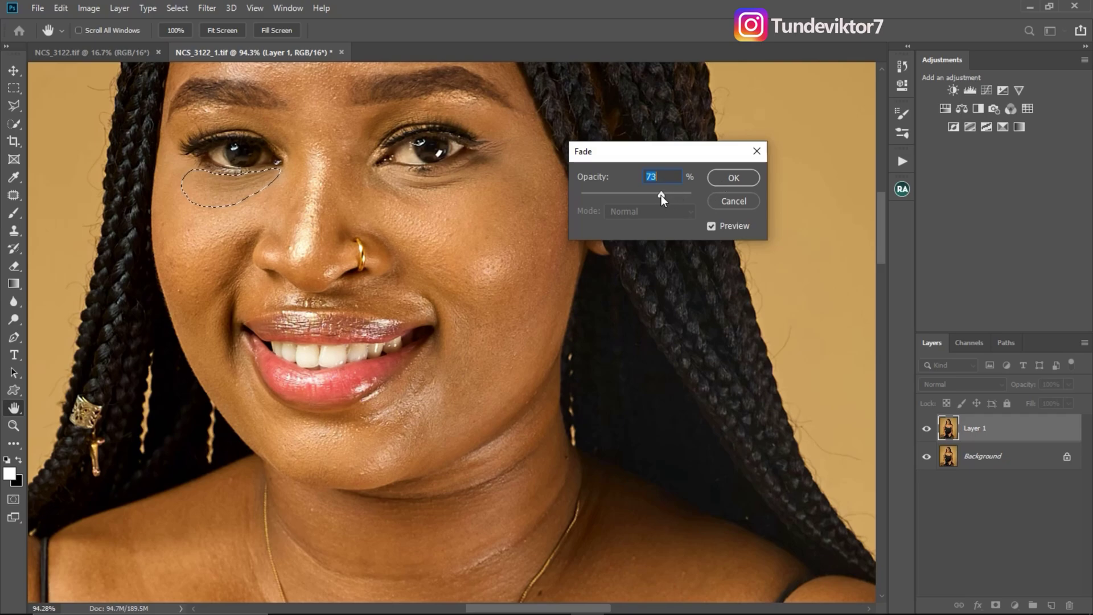
click(733, 177)
key(ctrl+d)
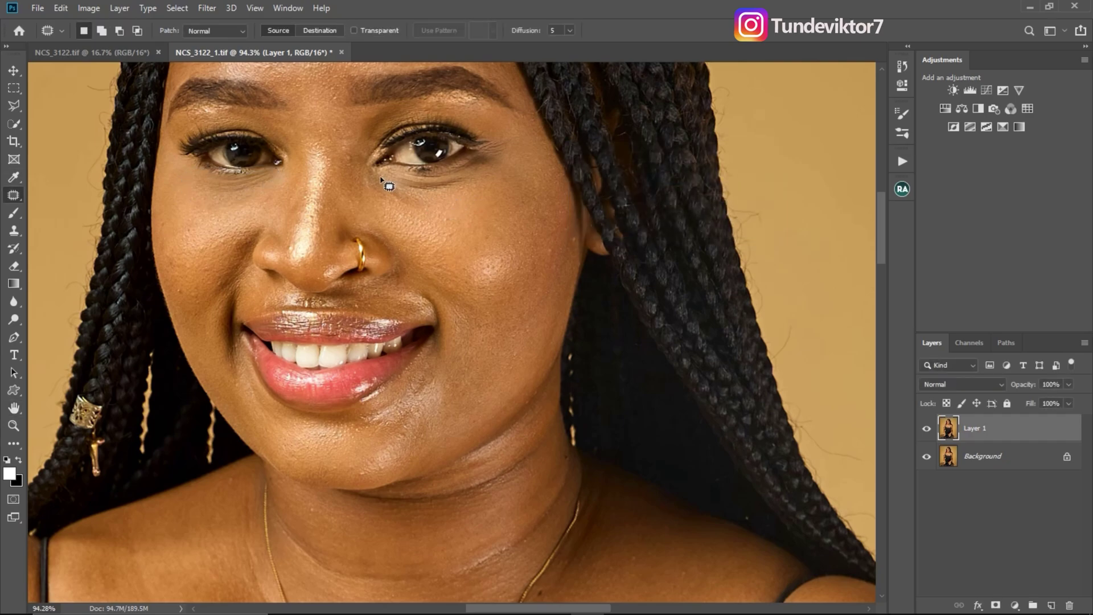
Step: Patch the creases under the other eye with cheek skin, fade the patch to slightly below 70% opacity, and clear the selection
mouse_move(370, 180)
mouse_down()
mouse_move(430, 202)
mouse_move(424, 194)
mouse_move(475, 178)
mouse_move(498, 154)
mouse_move(372, 179)
mouse_up()
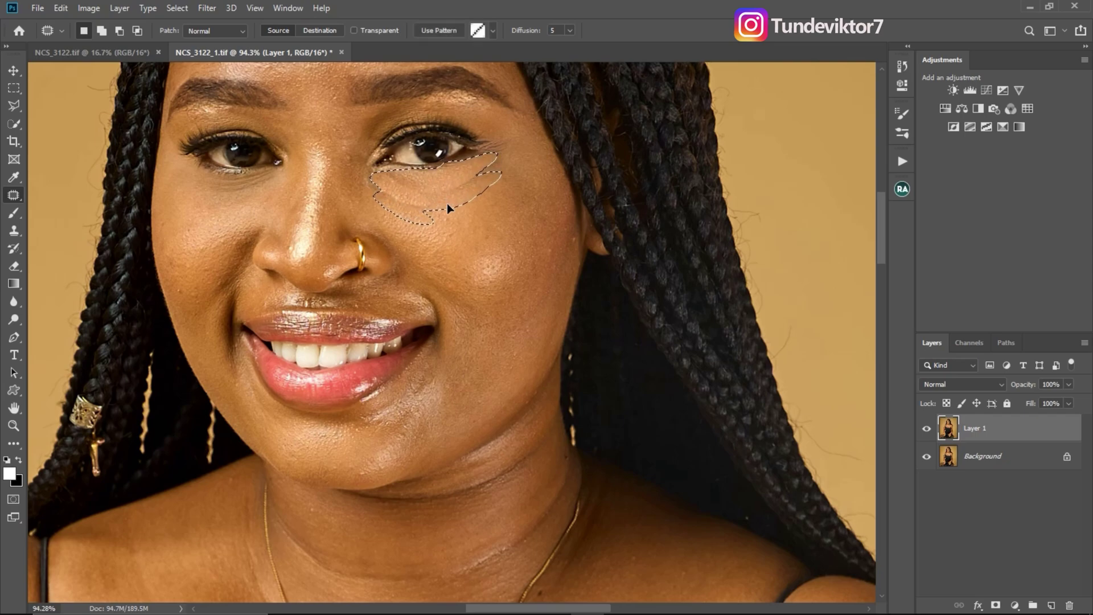
drag(447, 214, 444, 214)
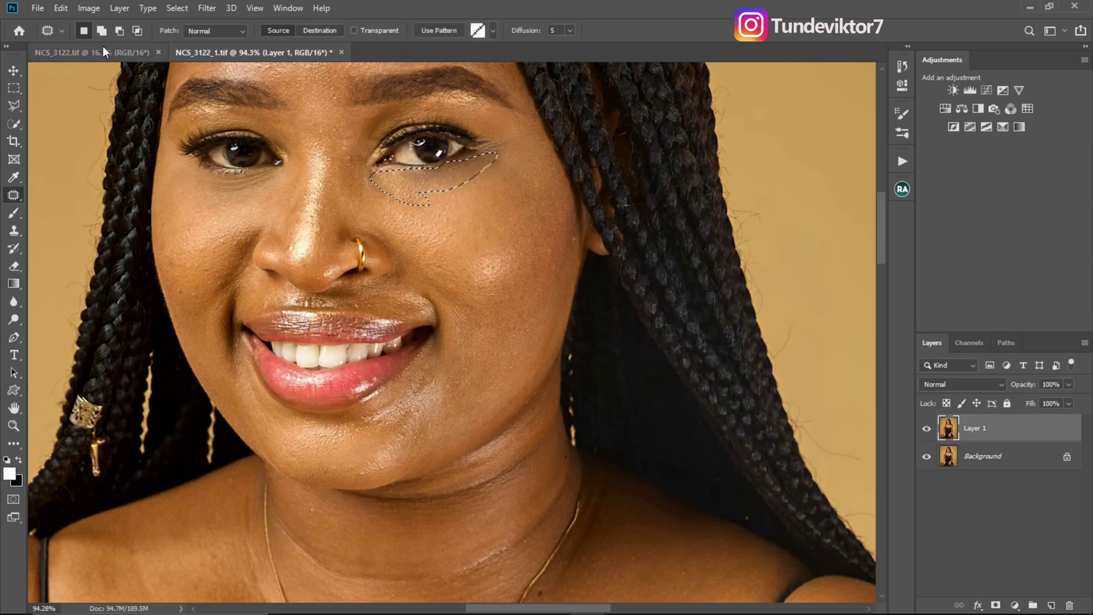
click(61, 8)
click(103, 69)
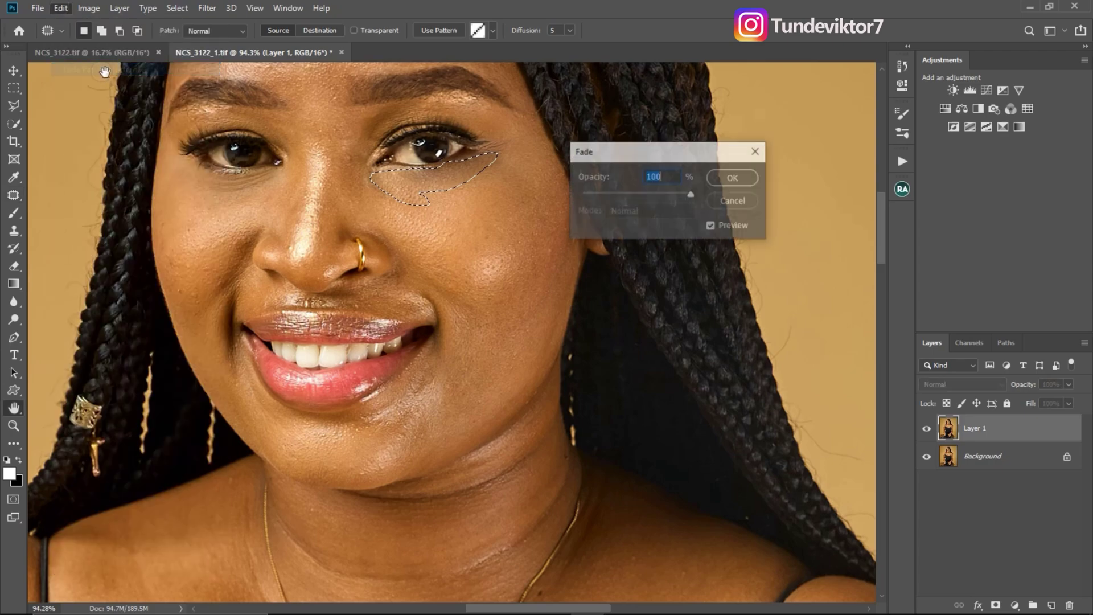
text(70)
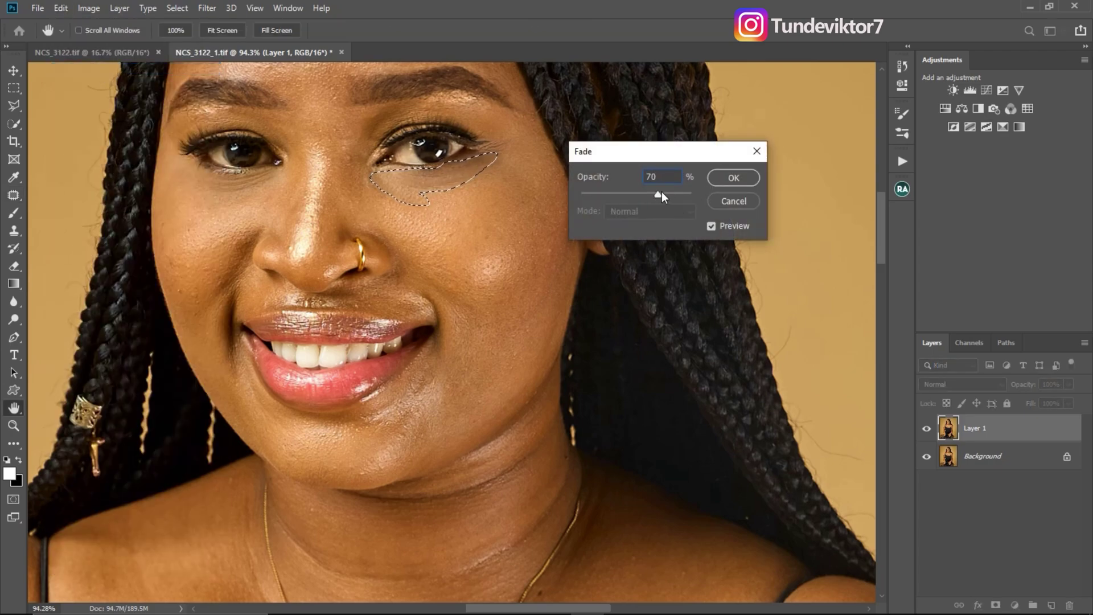
drag(658, 194, 650, 196)
click(733, 177)
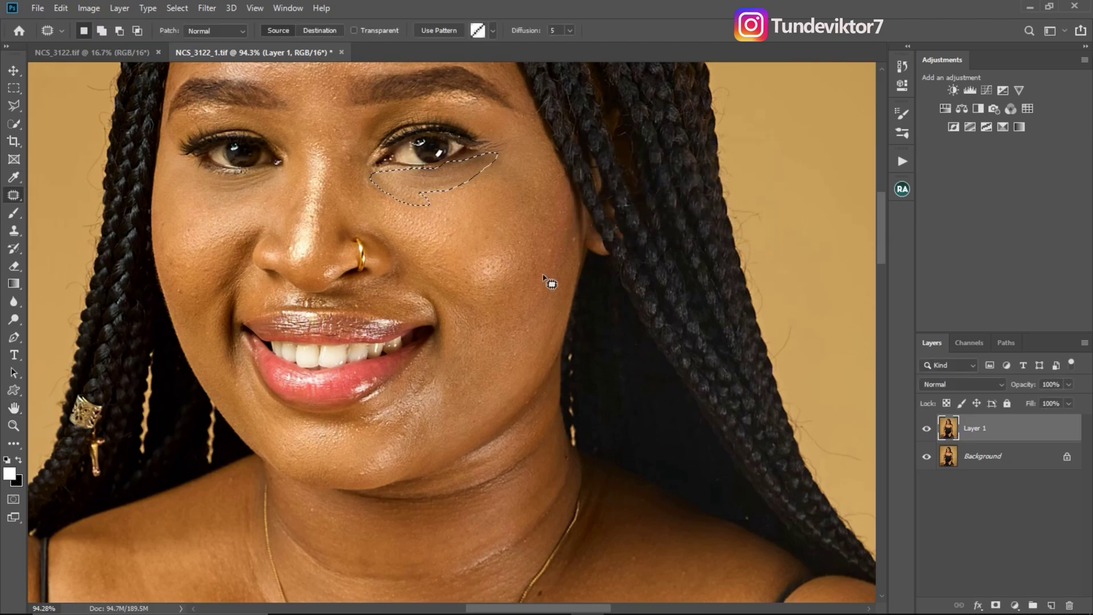
key(ctrl+d)
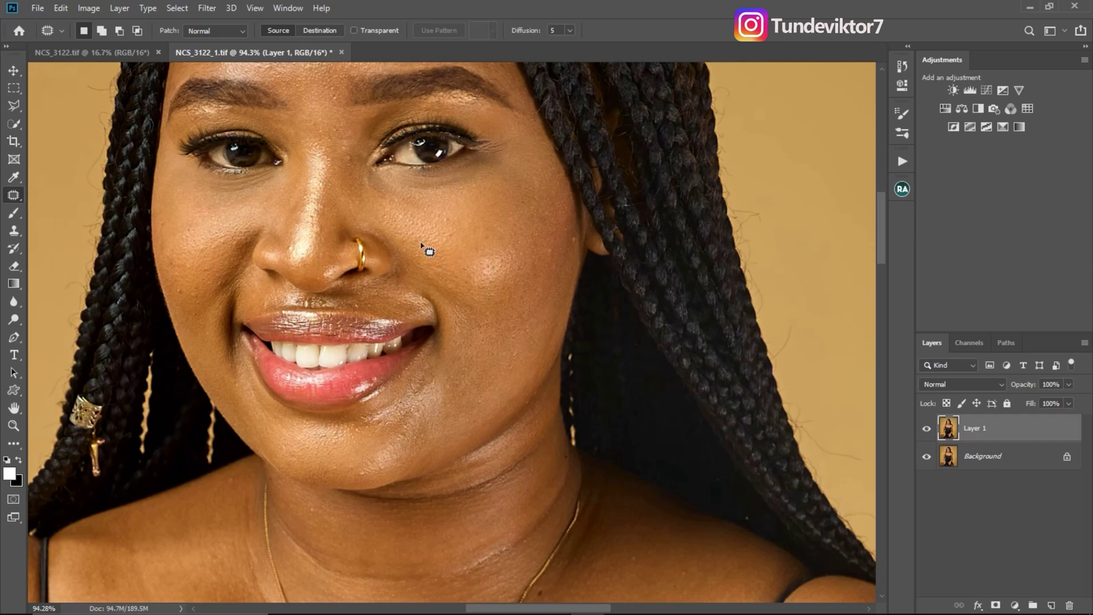
Step: Compare the under-eye area with Layer 1 hidden and shown, and review the face and upper body
click(927, 429)
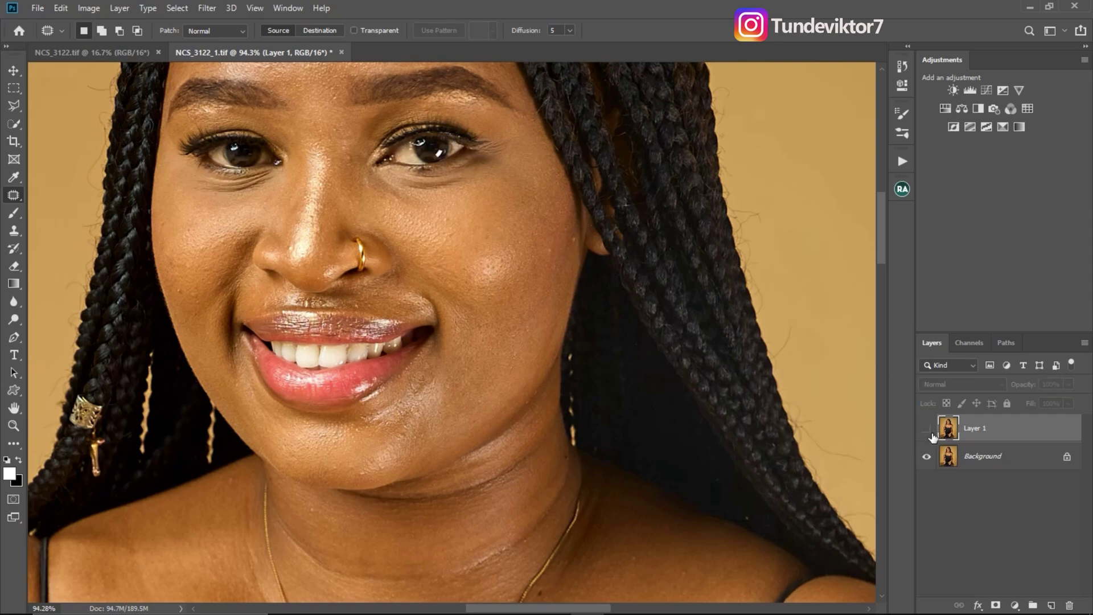
click(928, 430)
key(z)
drag(447, 267, 449, 240)
key(z)
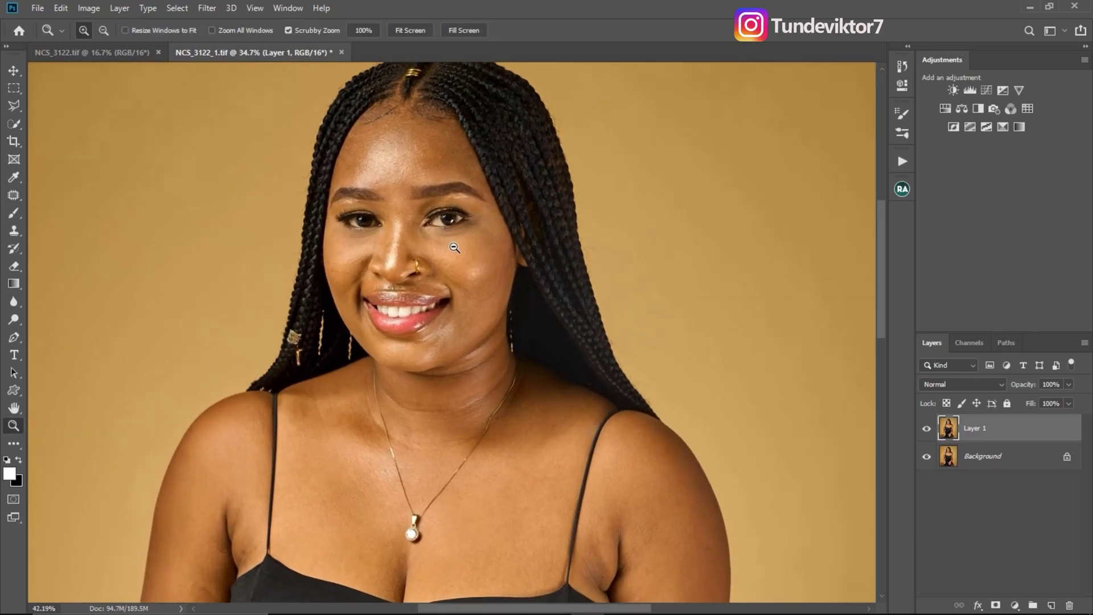
scroll(451, 308, down, 2)
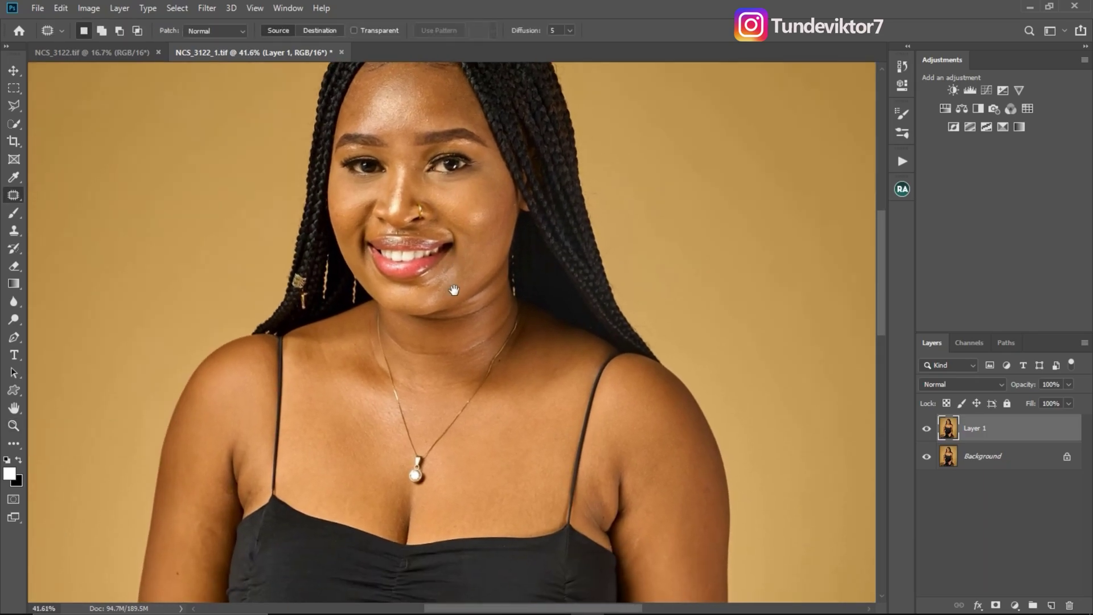
key(z)
drag(470, 272, 442, 274)
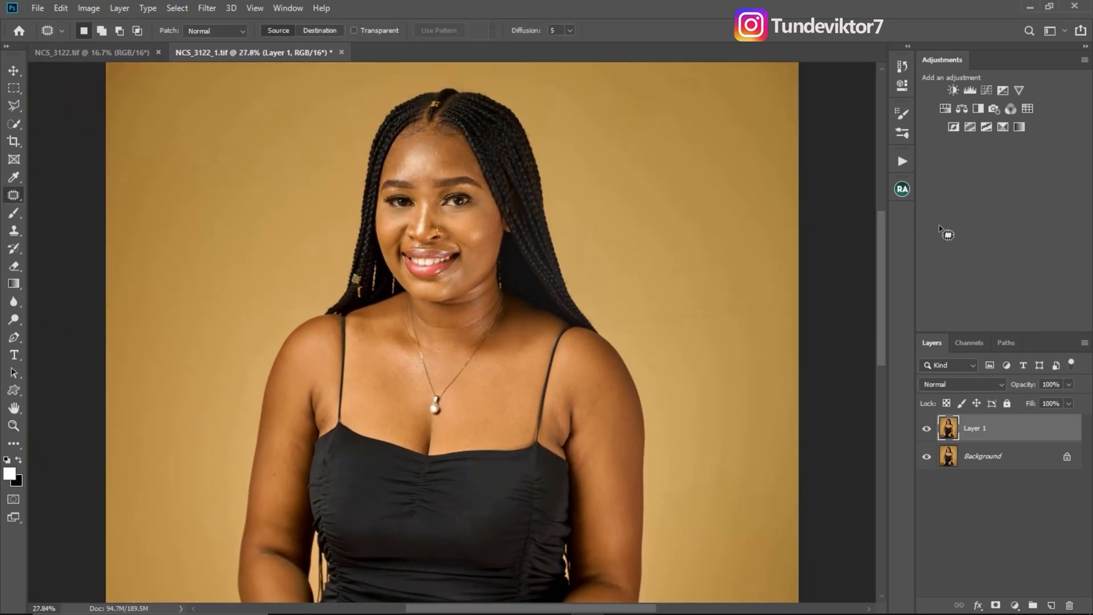
Step: Run the Beauty Retouch frequency separation via Gaussian Blur with a radius of 6 pixels
click(902, 190)
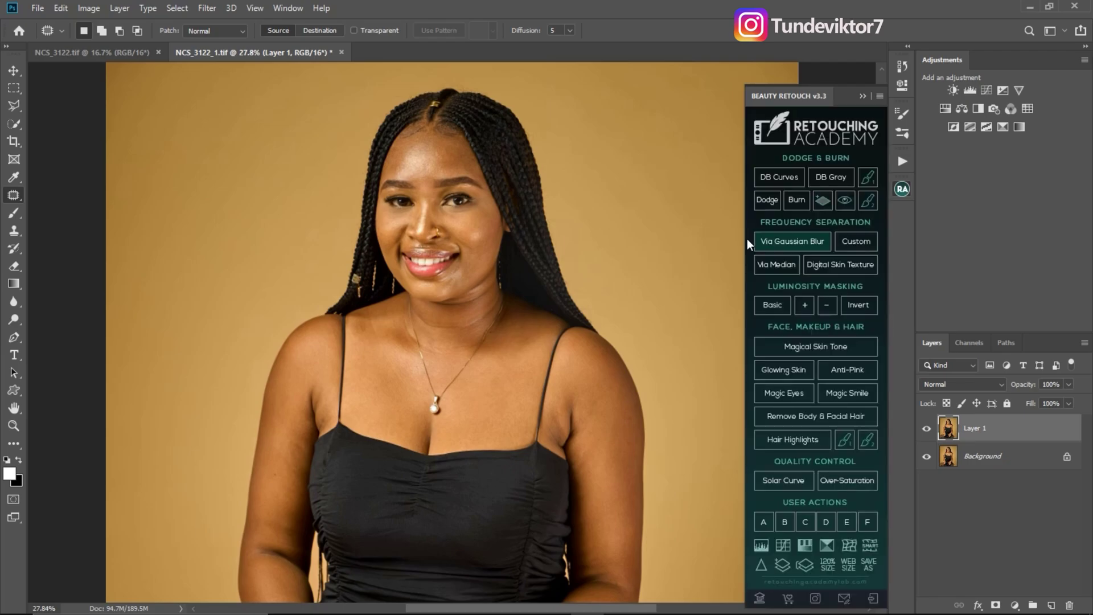
key(ctrl)
key(ctrl+shift+alt+n)
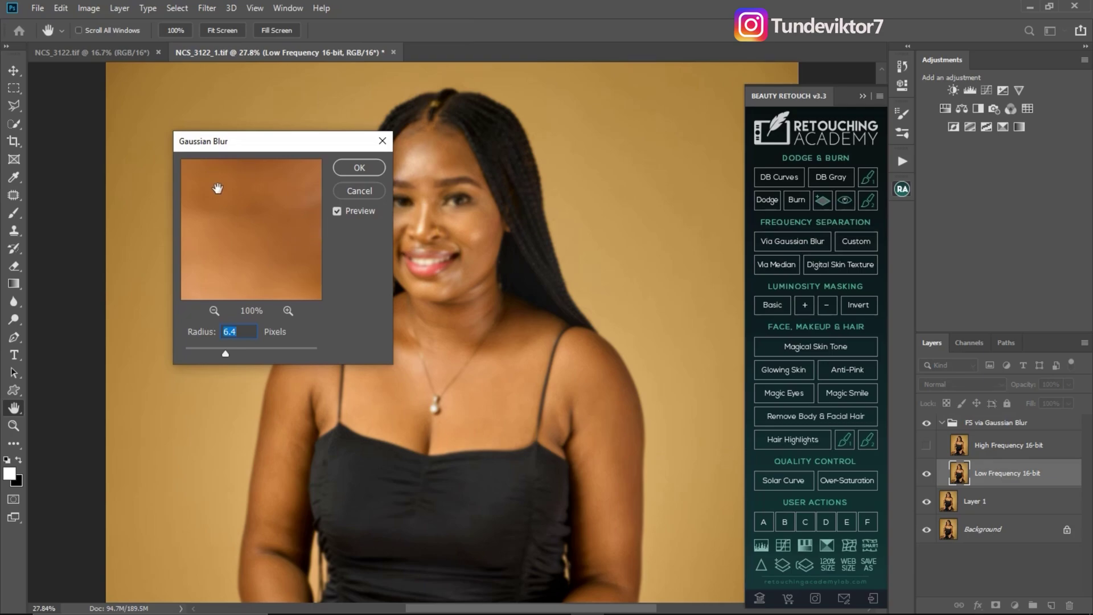
text(6)
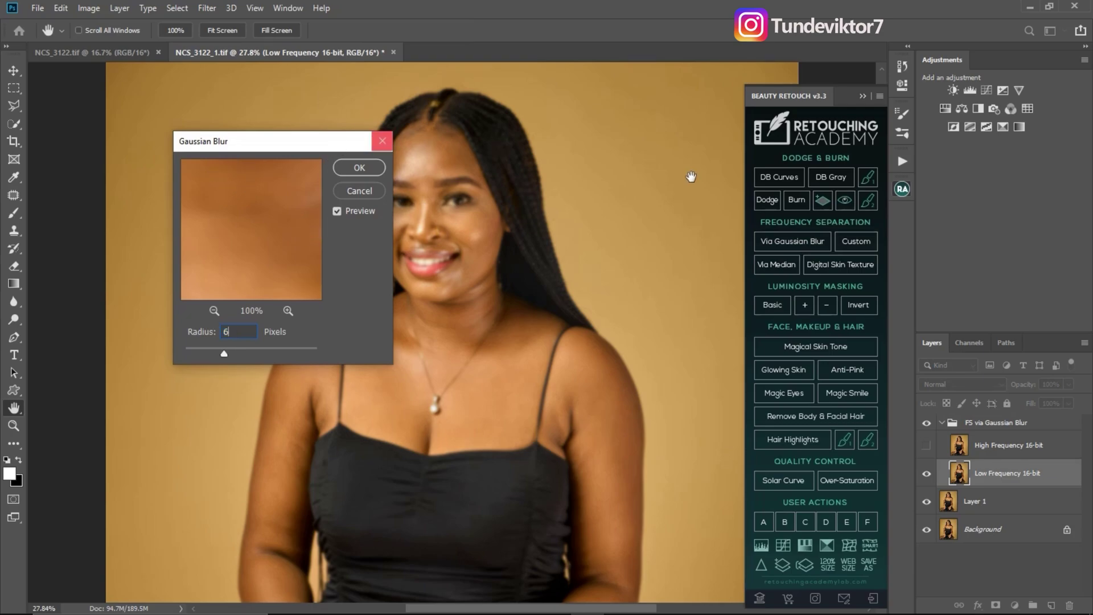
click(360, 170)
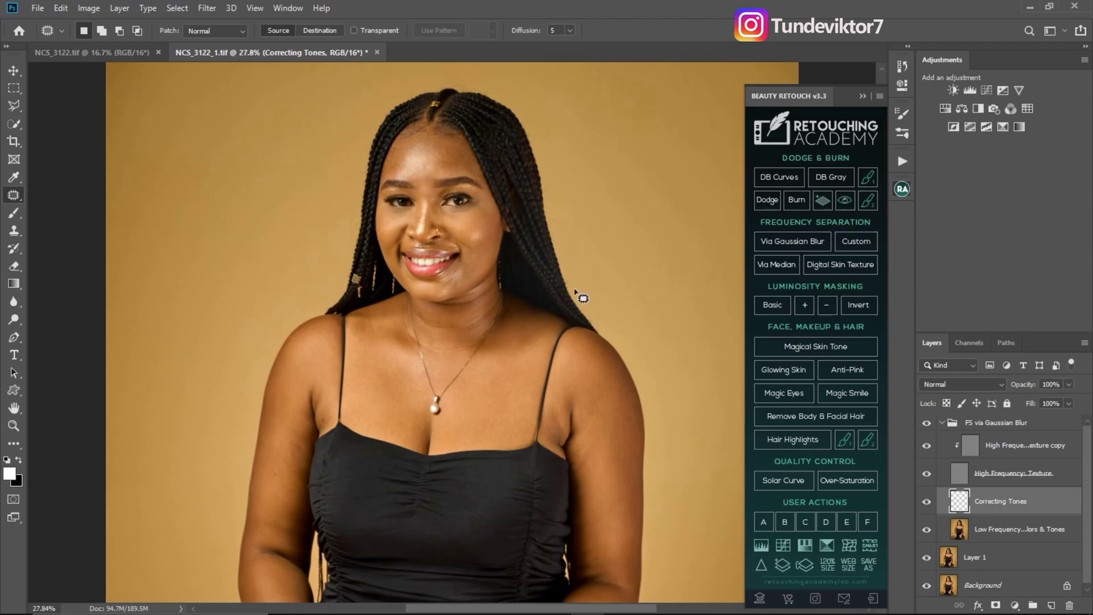
Step: On the High Frequency: Texture copy layer, clone clean skin texture over the forehead and cheek blemishes with the Clone Stamp tool
key(z)
drag(470, 228, 521, 274)
key(j)
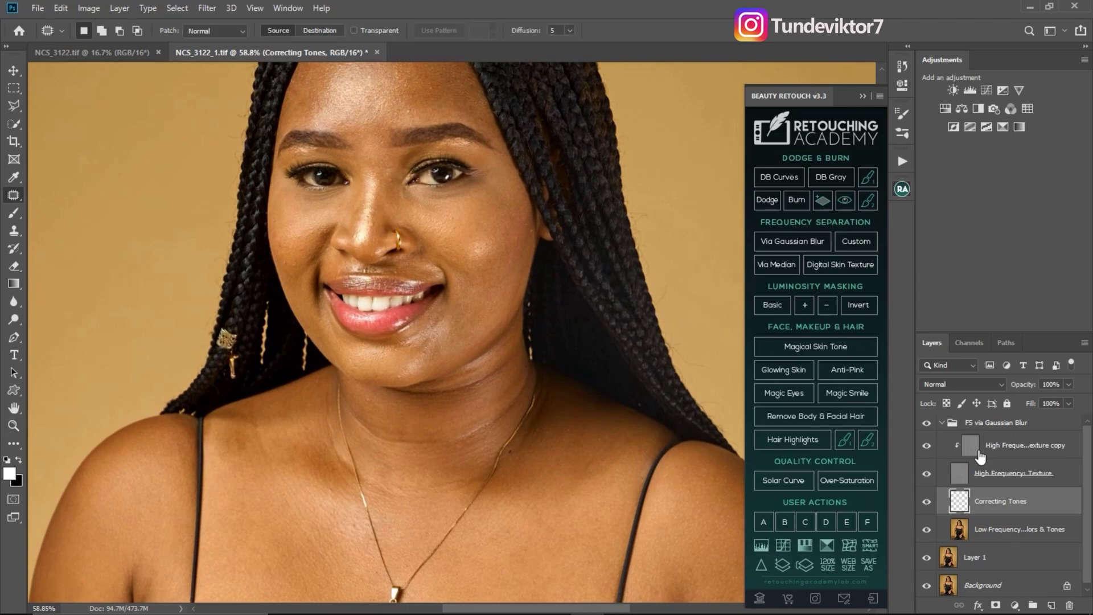
click(979, 450)
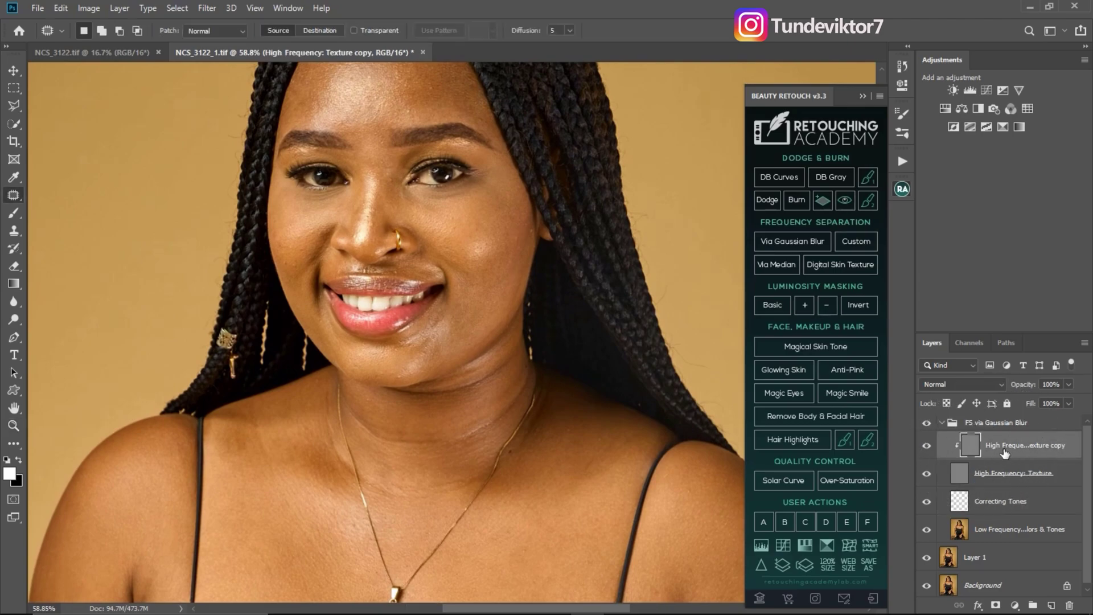
scroll(402, 126, up, 3)
click(14, 213)
key(ctrl+space)
drag(446, 144, 477, 156)
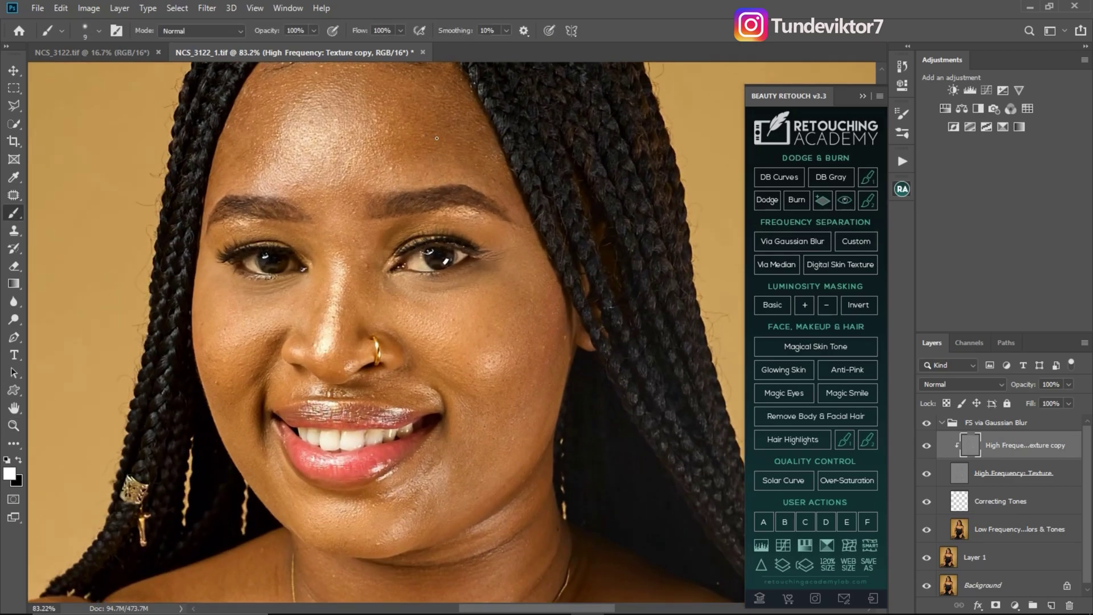
key(s)
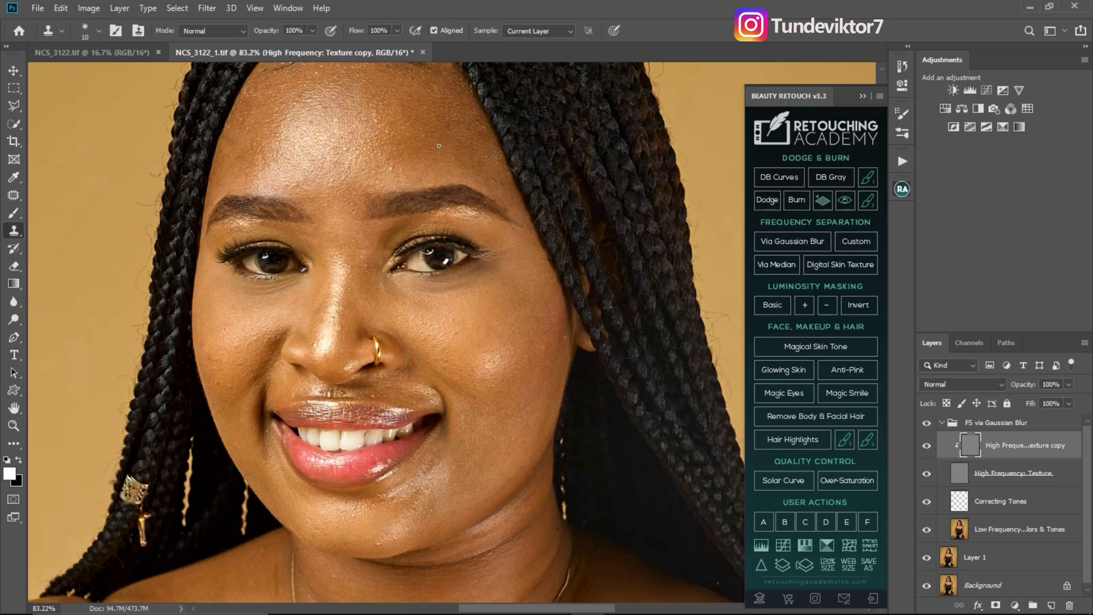
key(alt)
alt+click(431, 137)
key(alt)
alt+click(542, 357)
alt+click(564, 347)
Step: Compare the face with the High Frequency: Texture copy layer hidden and shown, and review the whole portrait
drag(365, 376, 428, 293)
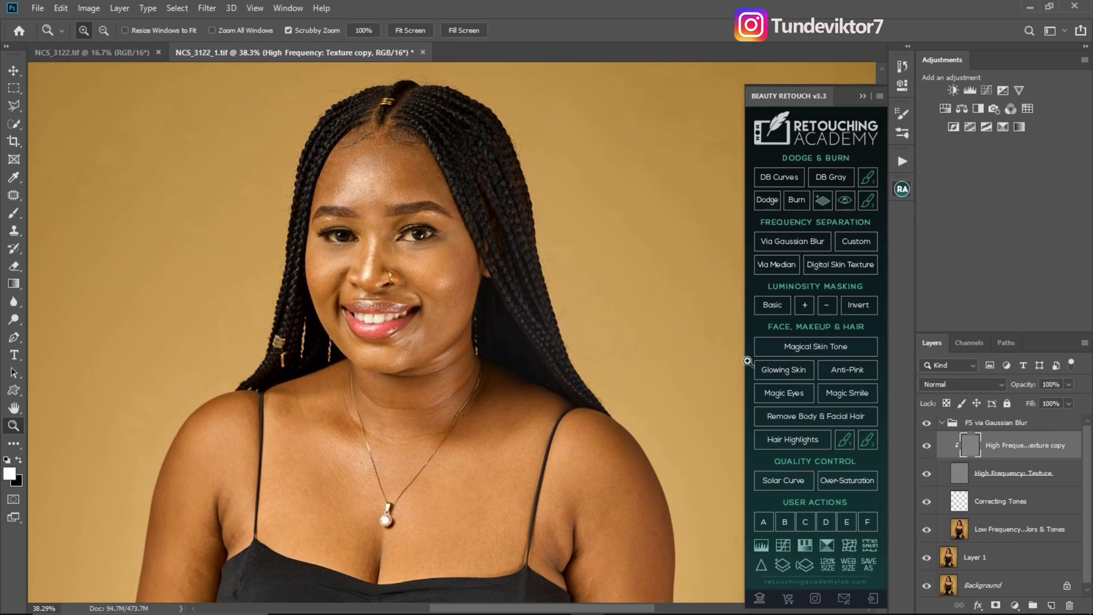
click(927, 447)
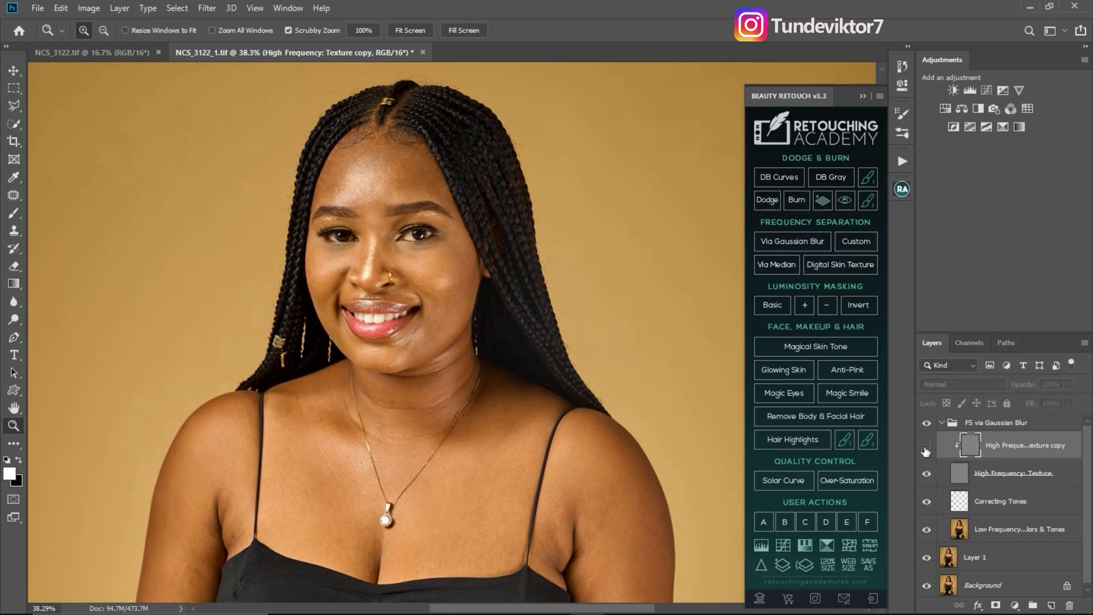
drag(391, 197, 450, 199)
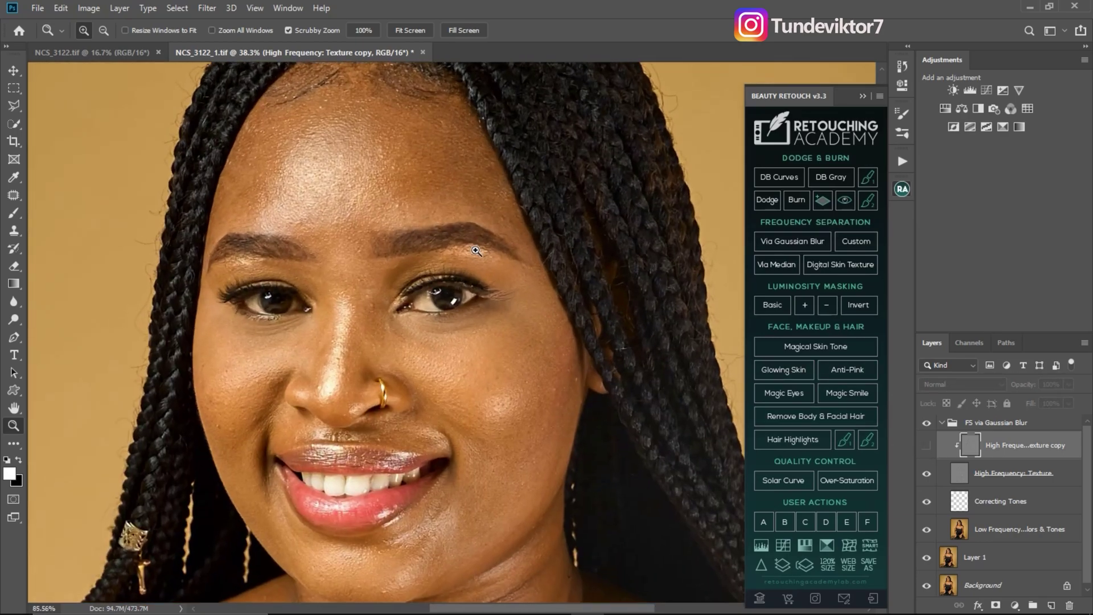
click(927, 446)
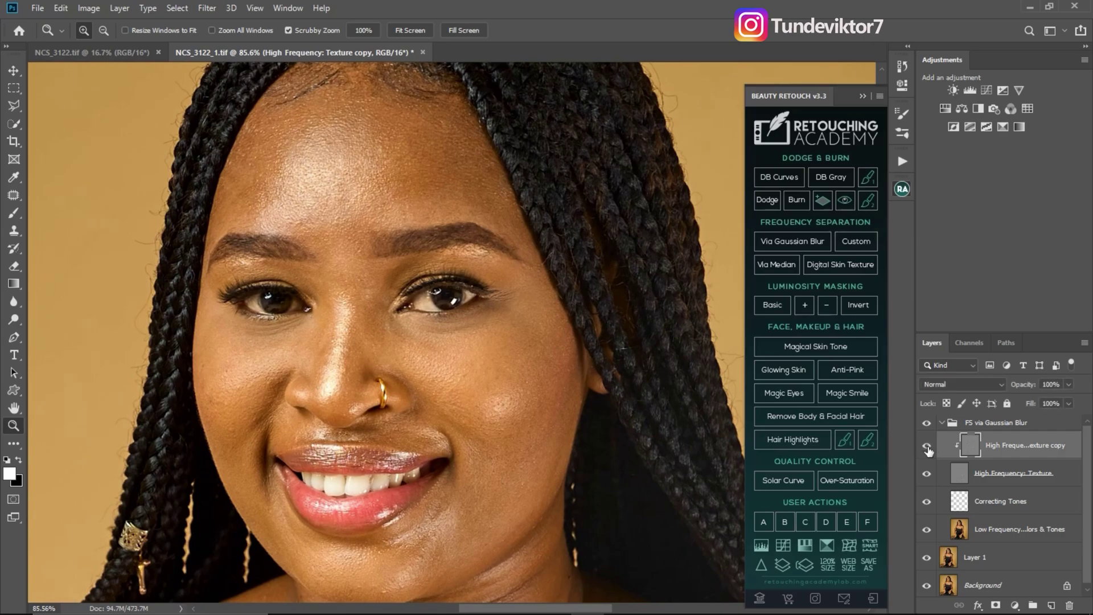
drag(454, 297, 403, 234)
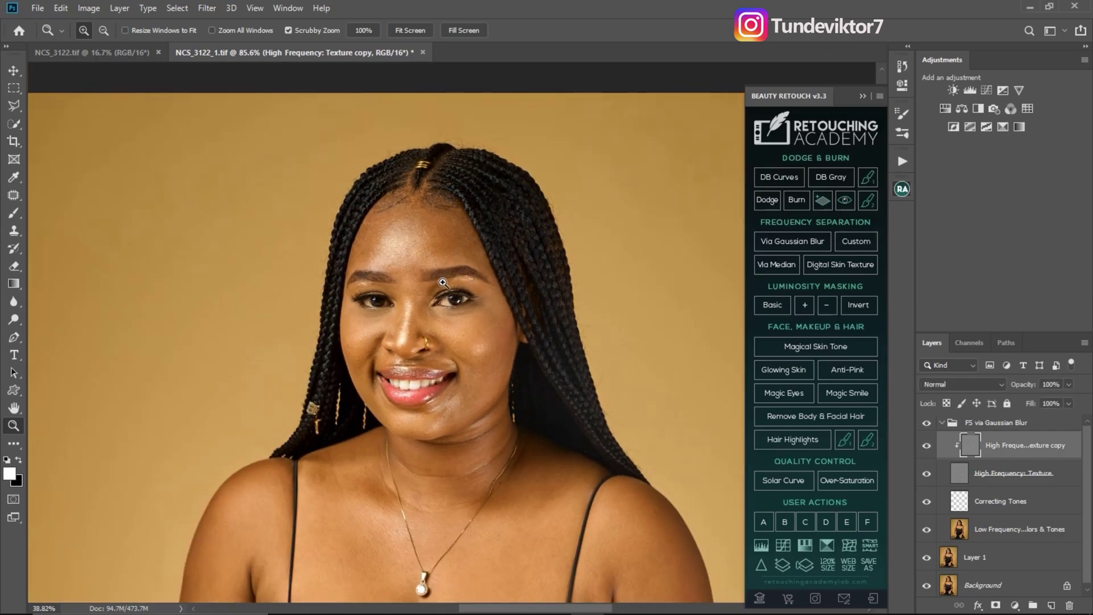
drag(465, 295, 415, 269)
drag(471, 306, 414, 260)
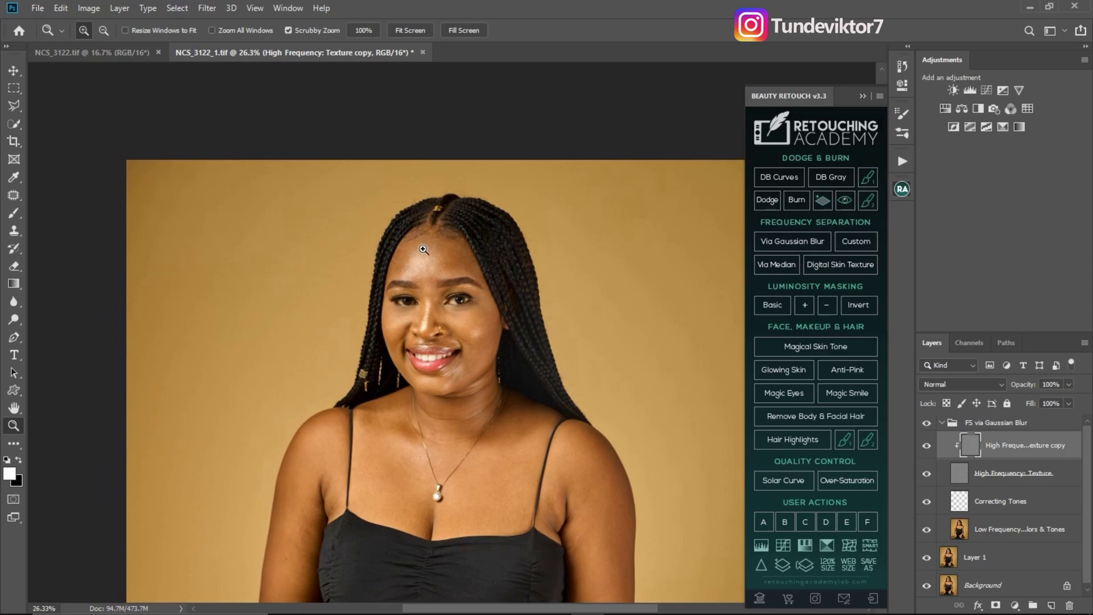
drag(449, 302, 431, 285)
drag(471, 320, 462, 196)
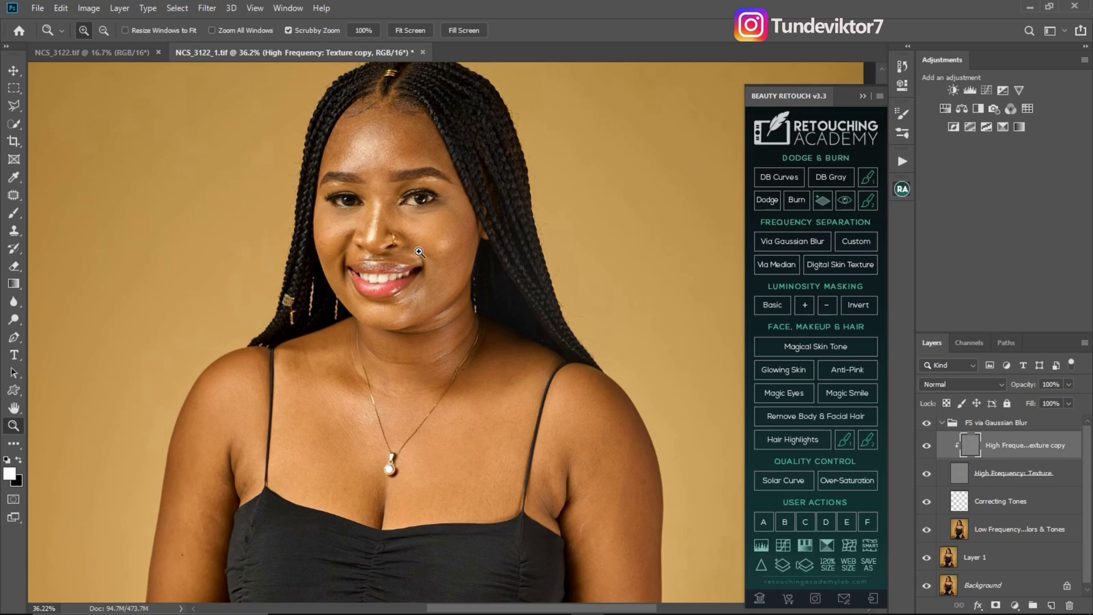
mouse_move(442, 215)
mouse_down()
mouse_move(466, 234)
mouse_move(448, 229)
mouse_up()
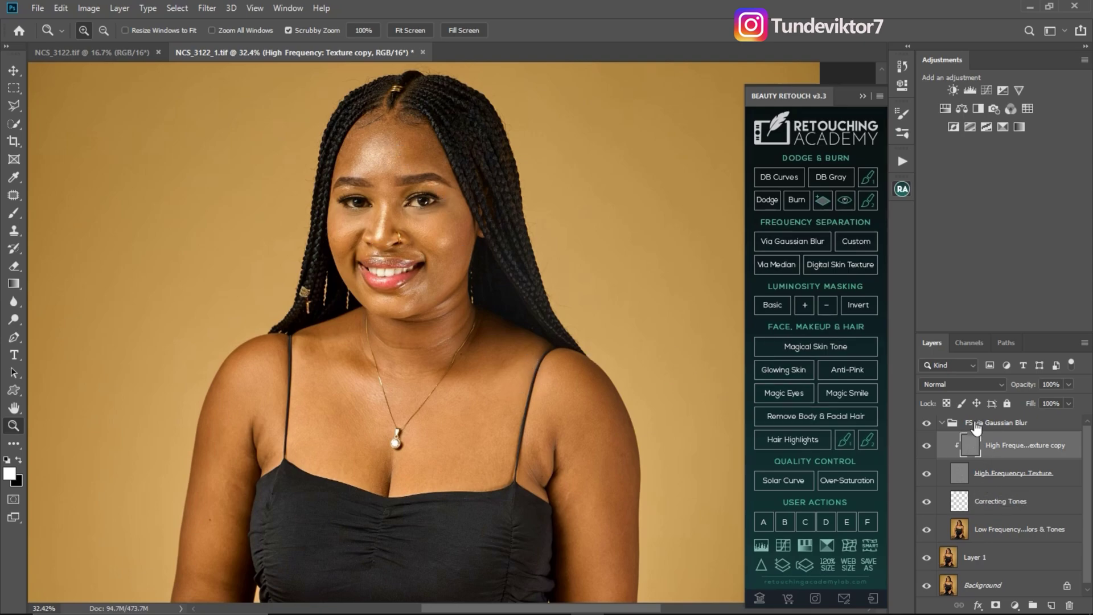
Step: Make Correcting Tones the active layer in the frequency separation group
click(958, 503)
key(ctrl)
key(ctrl)
key(ctrl)
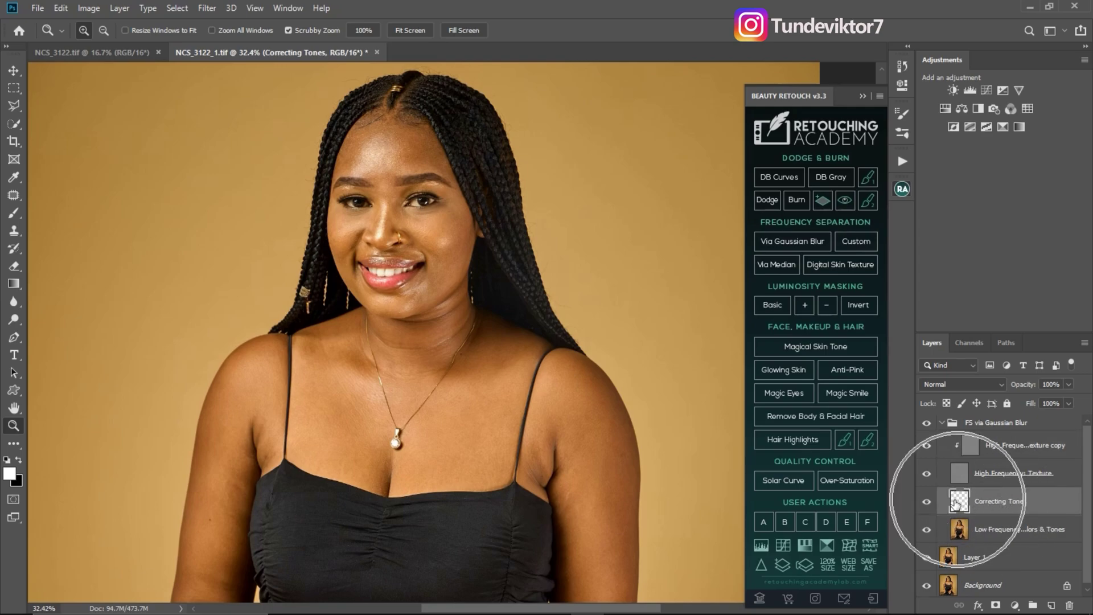
Step: Hide the High Frequency: Texture layer and activate the Mixer Brush tool on the Correcting Tones layer
key(ctrl)
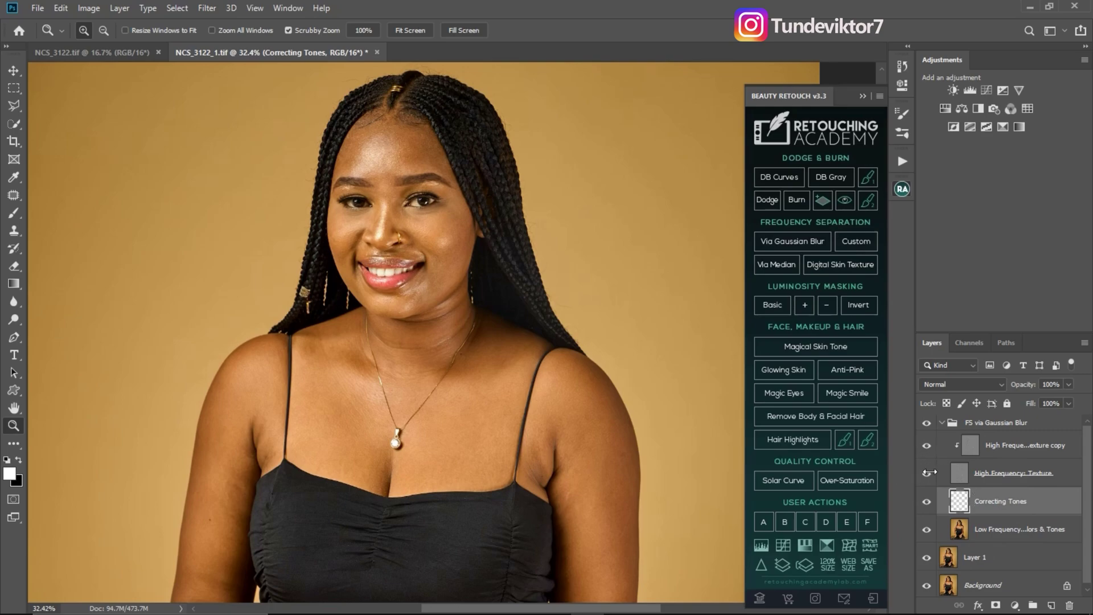
key(ctrl)
key(ctrl)
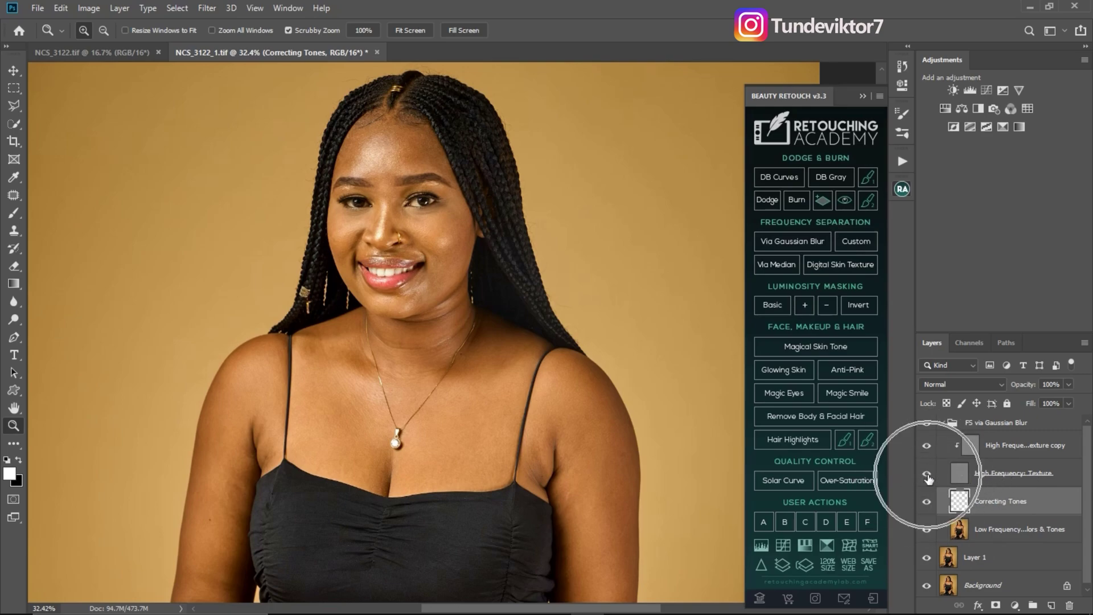
click(927, 473)
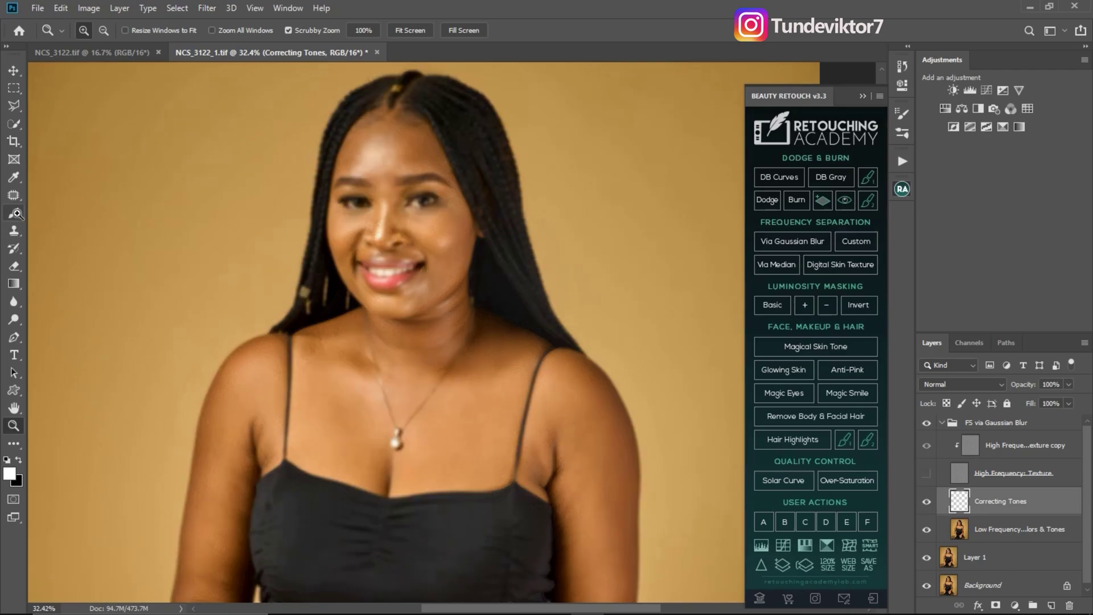
click(13, 215)
click(66, 251)
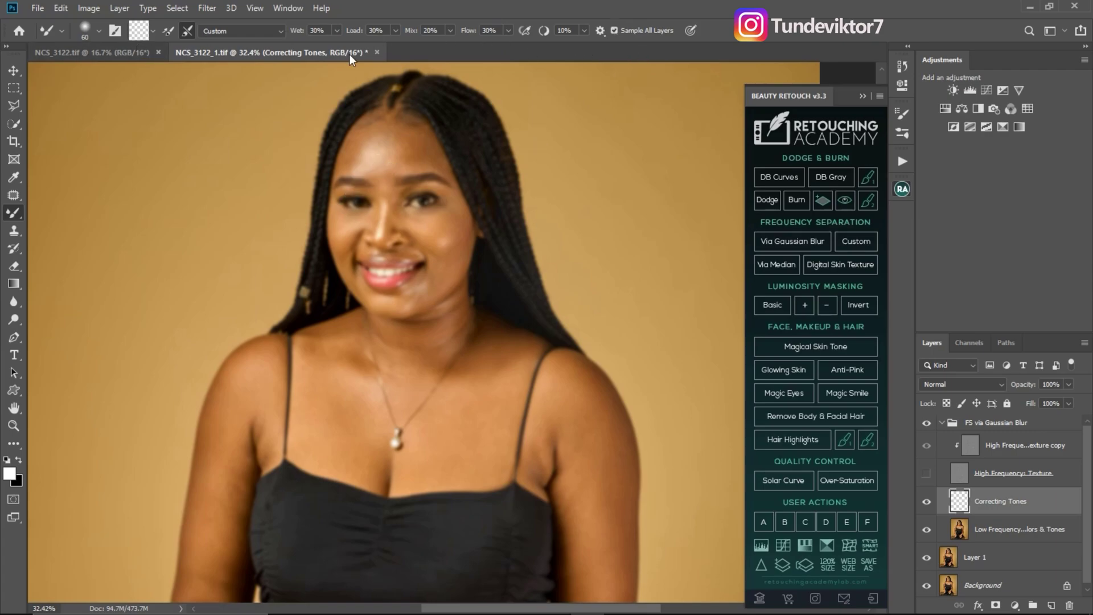
Step: Try to blend the forehead and cheek tones heavily with the Mixer Brush at 30% wet and 30% flow
scroll(376, 168, up, 2)
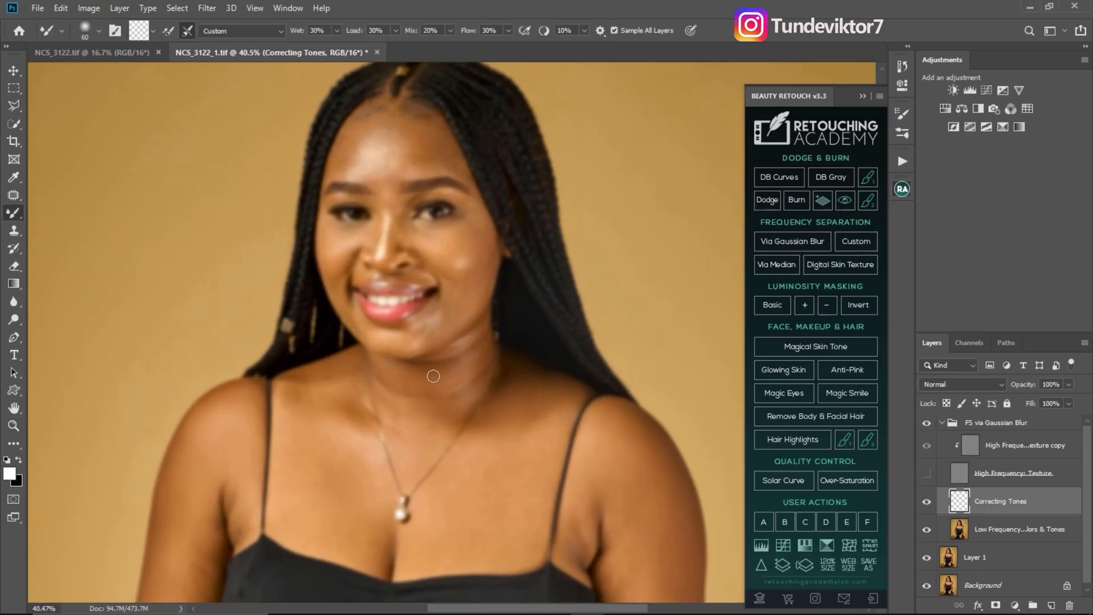
drag(441, 373, 395, 392)
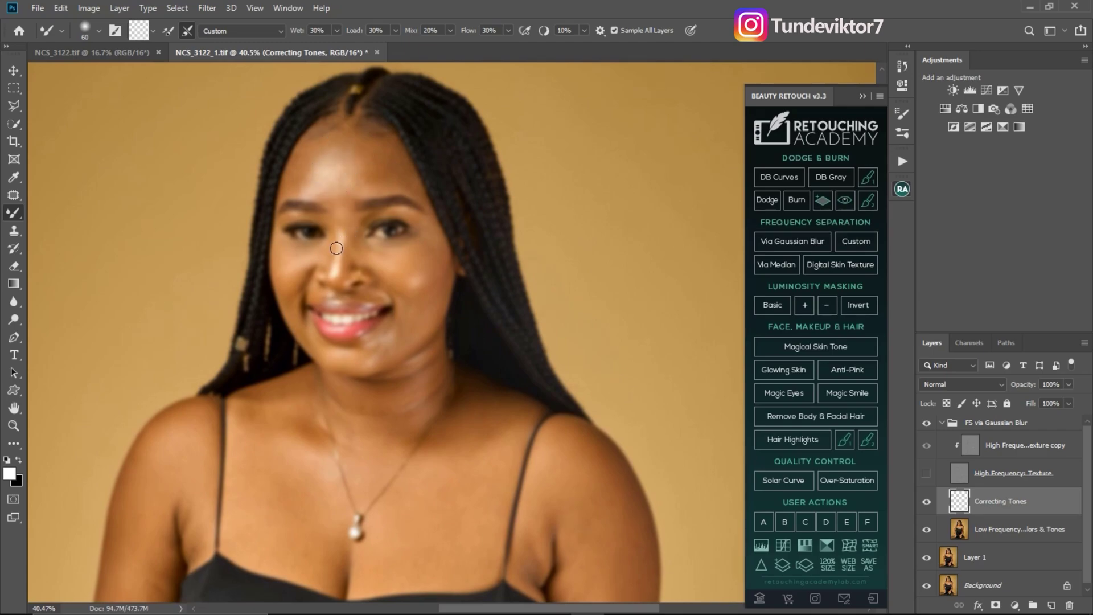
key(bracketright)
mouse_move(330, 139)
mouse_down()
mouse_move(305, 156)
mouse_move(297, 186)
mouse_up()
mouse_move(320, 151)
mouse_down()
mouse_move(348, 158)
mouse_move(353, 148)
mouse_move(339, 158)
mouse_move(384, 166)
mouse_move(348, 169)
mouse_move(348, 186)
mouse_move(337, 152)
mouse_move(311, 175)
mouse_move(333, 144)
mouse_move(376, 149)
mouse_move(375, 182)
mouse_move(315, 176)
mouse_up()
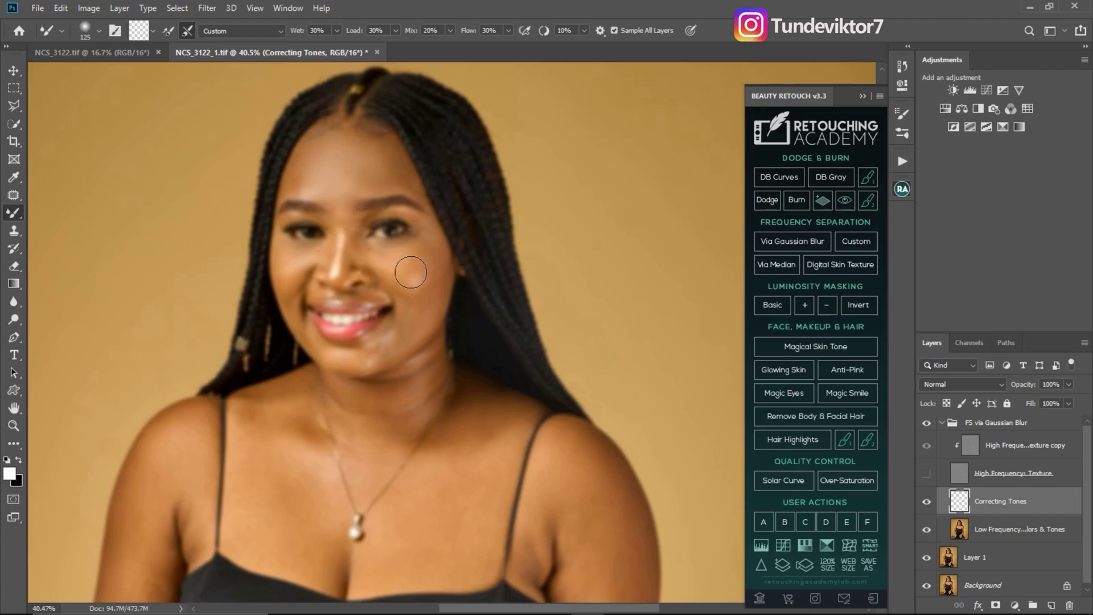
drag(431, 263, 446, 289)
key(bracketright)
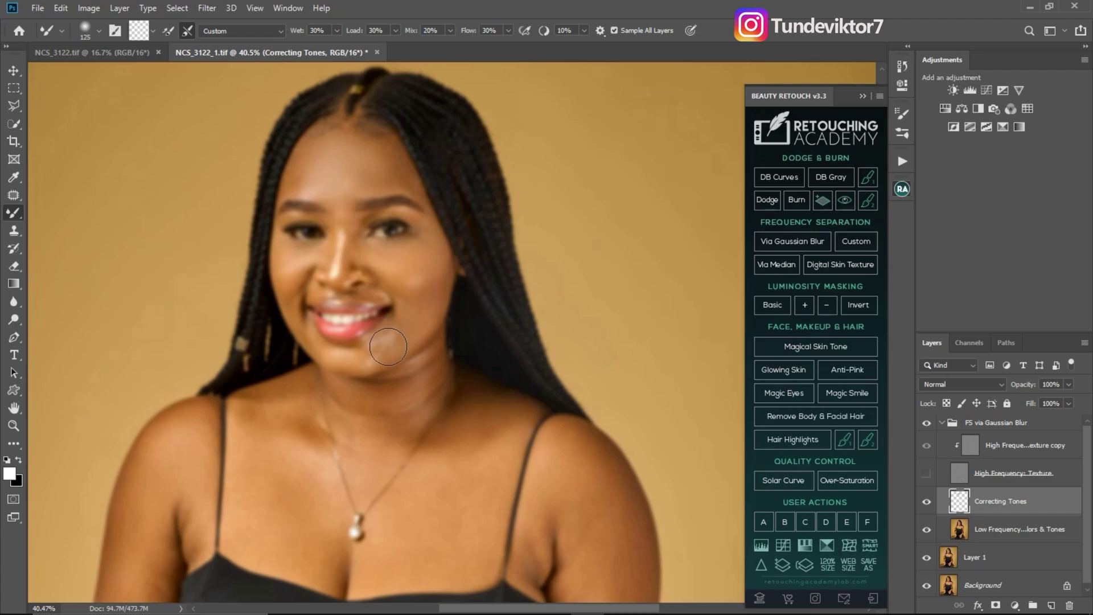
key(bracketleft)
key(bracketright)
key(bracketright)
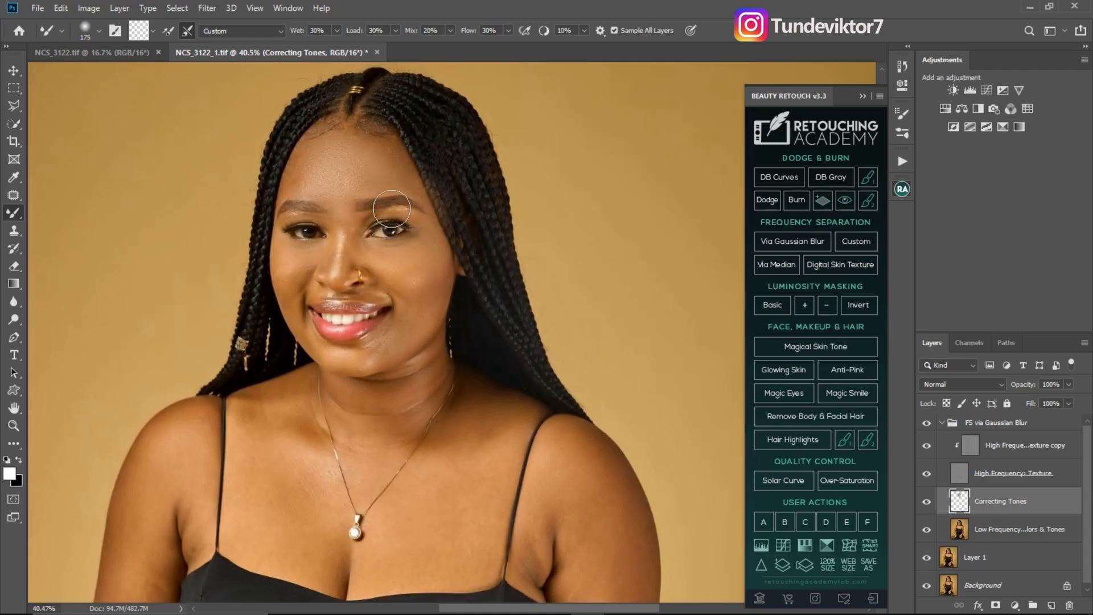
Step: Compare the face with the Correcting Tones layer hidden and shown
key(z)
drag(374, 227, 402, 245)
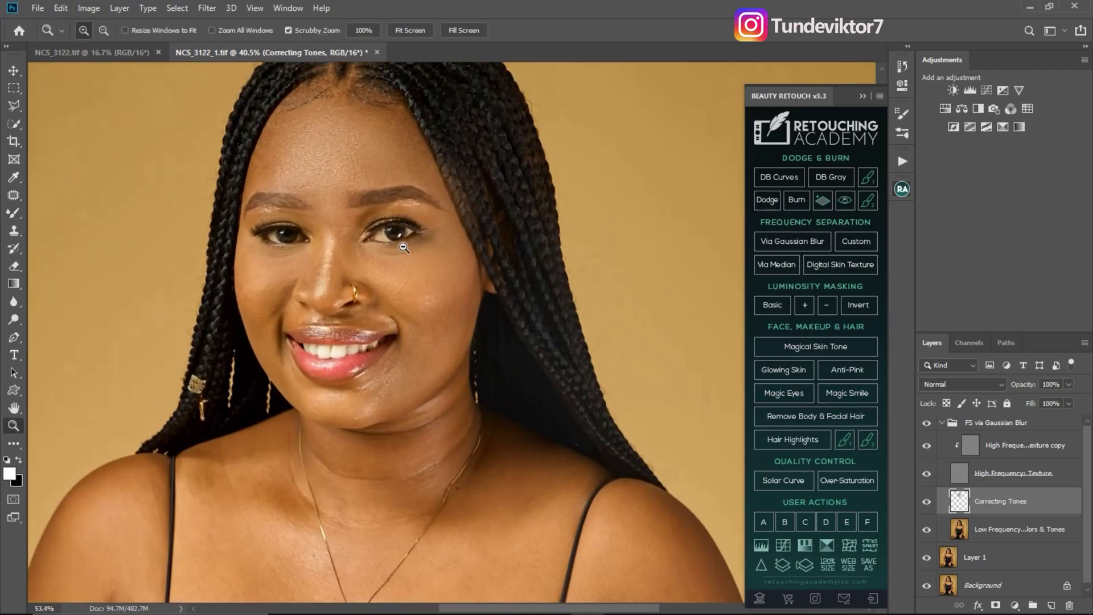
click(928, 503)
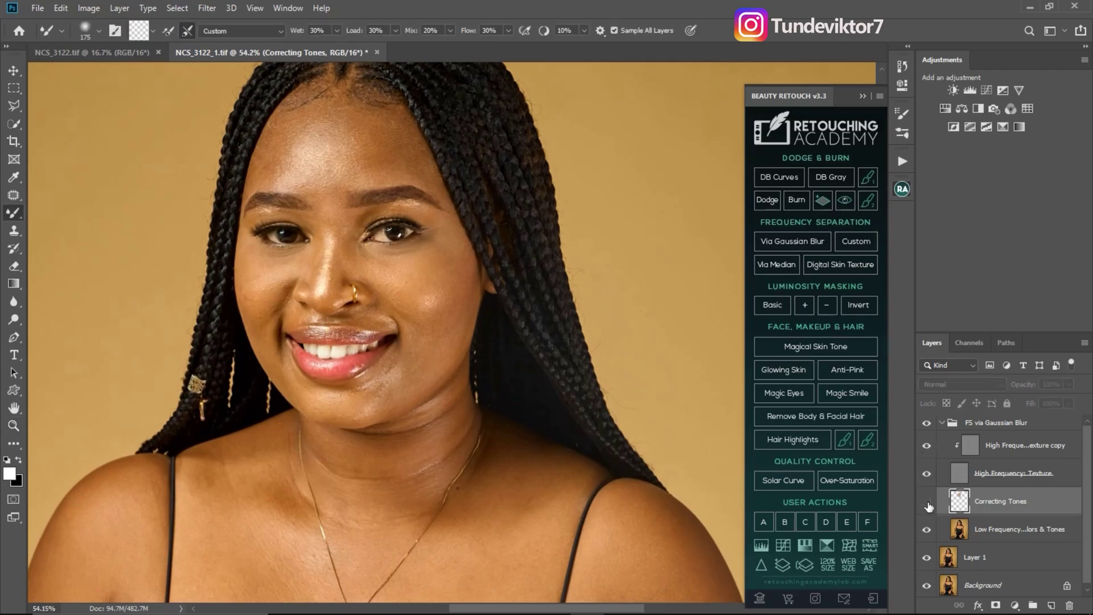
click(928, 503)
click(927, 503)
click(927, 503)
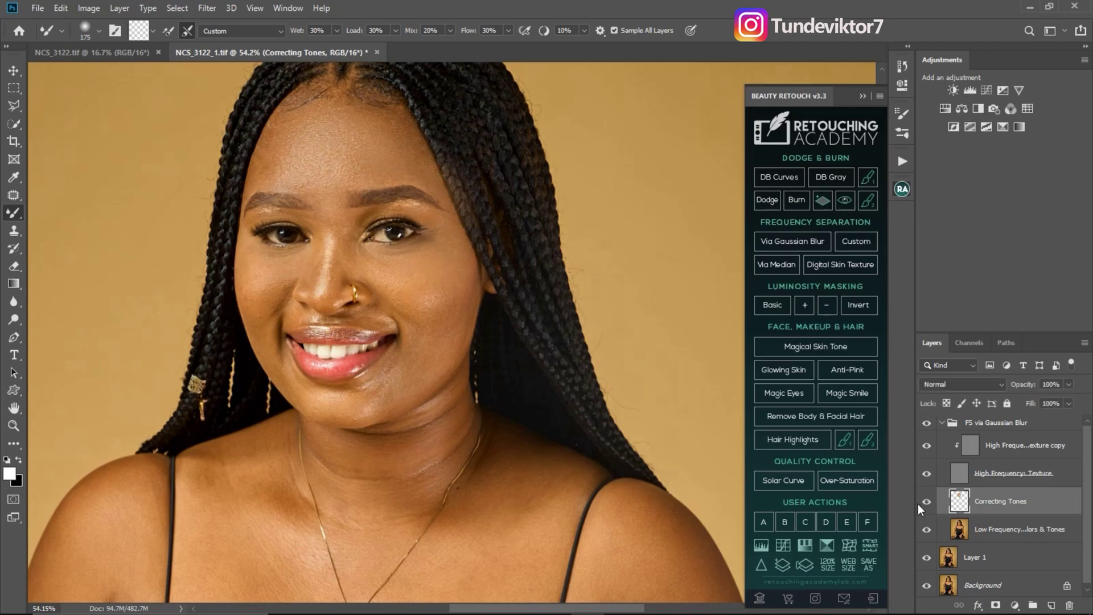
click(919, 502)
click(920, 501)
Step: Erase the blended strokes from the Correcting Tones layer using a size 800 Eraser with 100% flow
click(924, 474)
click(14, 266)
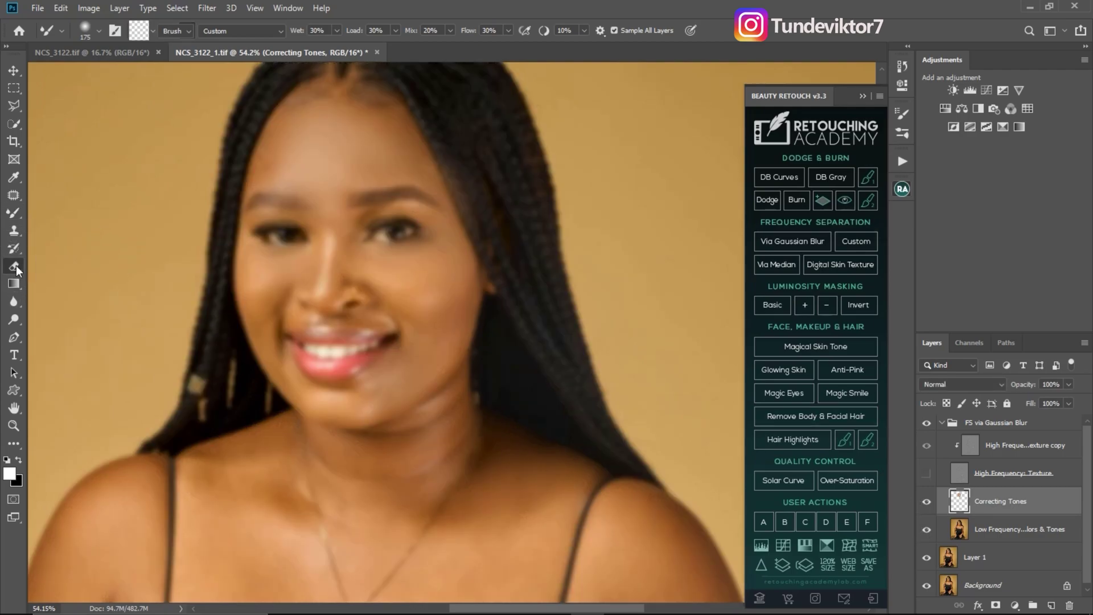
drag(353, 198, 305, 191)
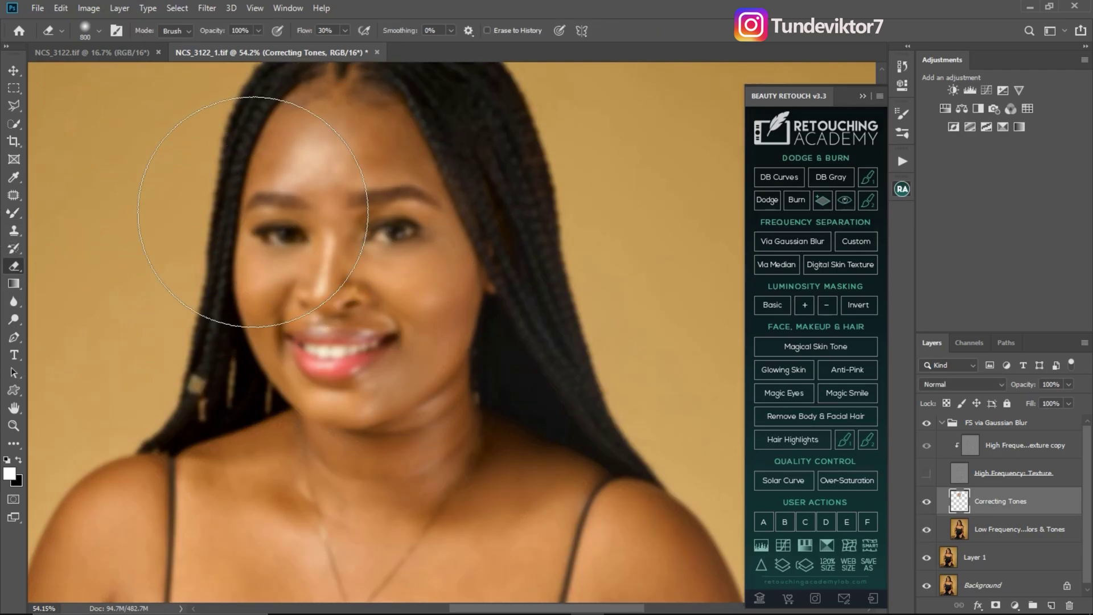
click(344, 31)
drag(350, 45, 443, 53)
mouse_move(413, 244)
mouse_down()
mouse_move(266, 256)
mouse_move(384, 172)
mouse_move(348, 308)
mouse_move(405, 352)
mouse_move(259, 299)
mouse_move(273, 282)
mouse_move(391, 240)
mouse_move(318, 201)
mouse_move(330, 177)
mouse_move(364, 271)
mouse_move(250, 313)
mouse_move(289, 204)
mouse_move(359, 122)
mouse_move(308, 208)
mouse_move(301, 171)
mouse_move(384, 308)
mouse_move(427, 270)
mouse_move(490, 179)
mouse_move(313, 140)
mouse_move(292, 195)
mouse_move(391, 234)
mouse_move(290, 196)
mouse_up()
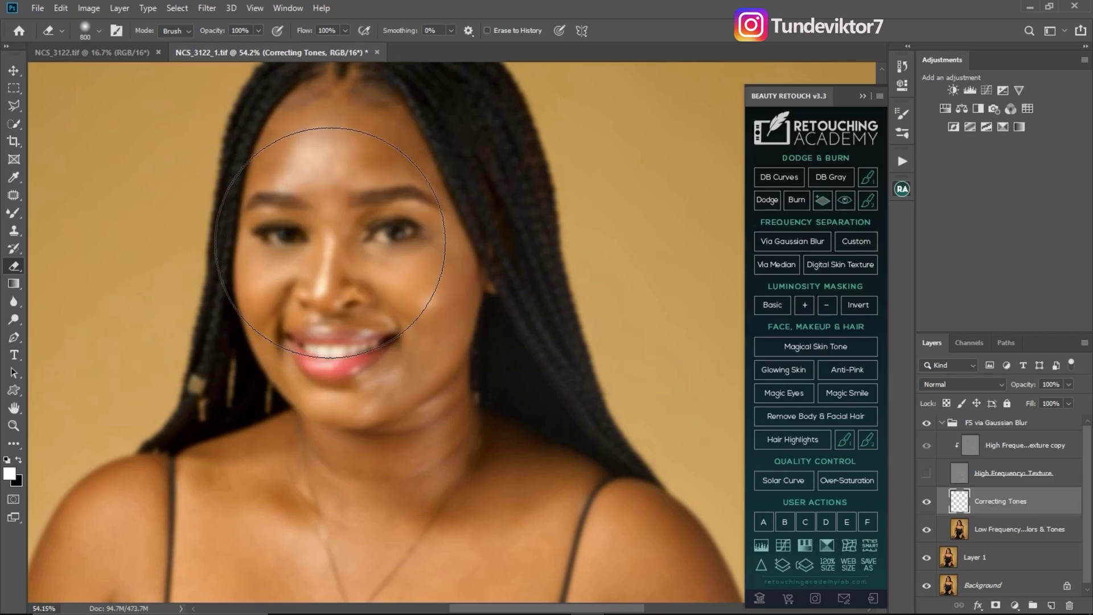
Step: Blend the forehead highlights and shadows on Correcting Tones using the Mixer Brush, with the High Frequency: Texture layer hidden
click(928, 476)
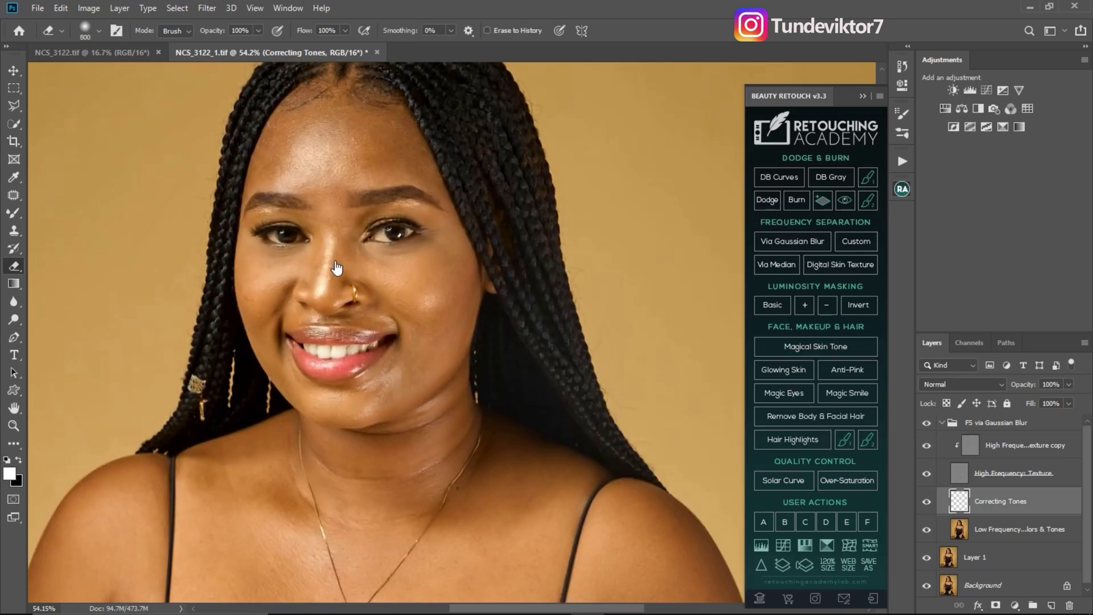
key(b)
key(bracketleft)
key(bracketleft)
key(bracketleft)
key(bracketleft)
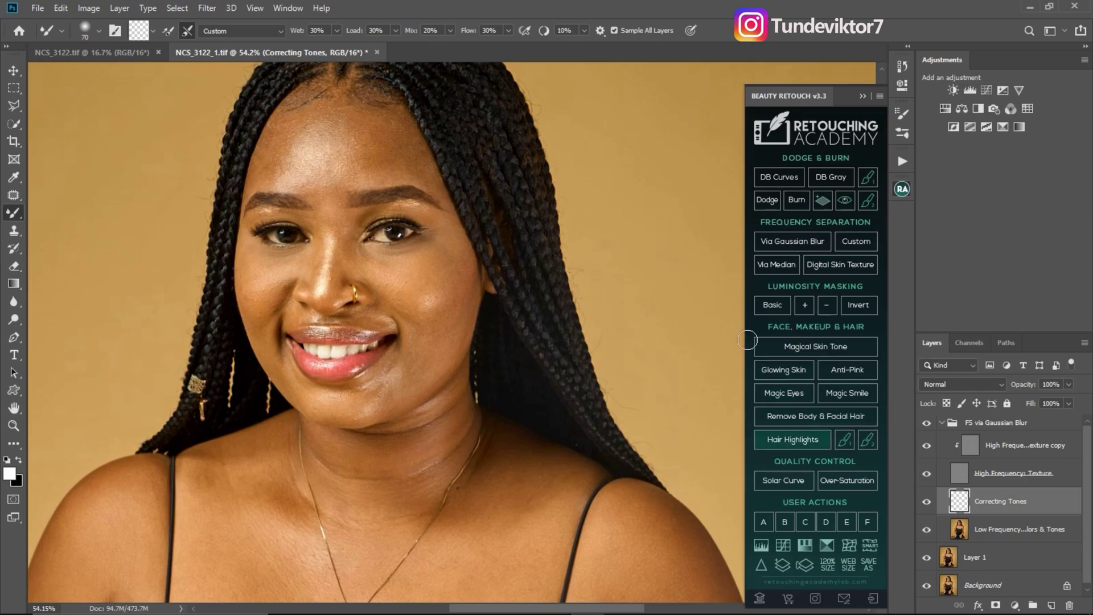
click(928, 475)
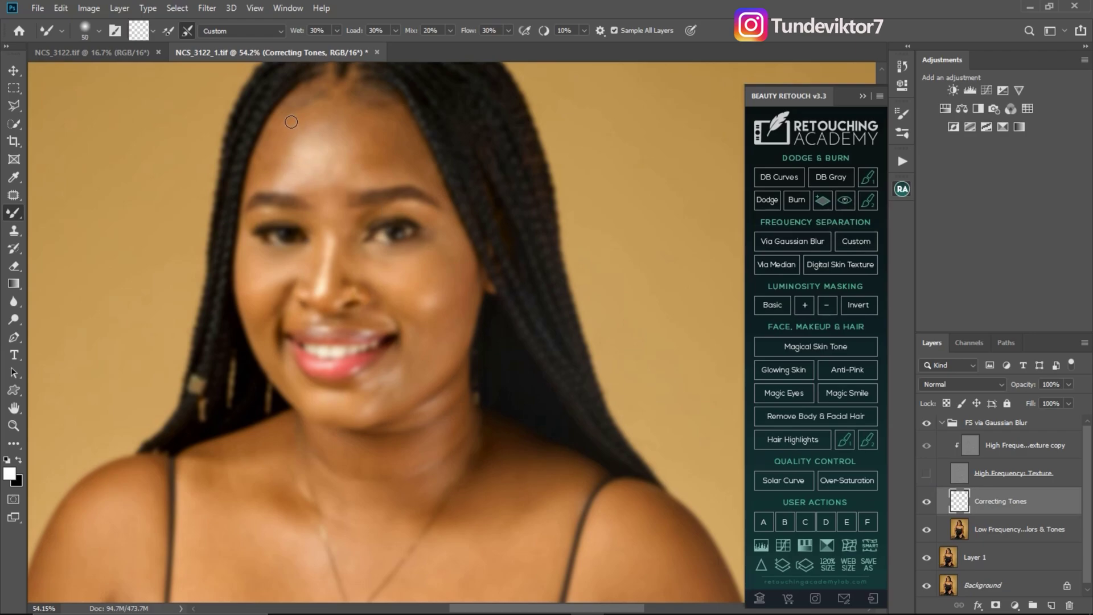
key(bracketright)
key(bracketright)
key(bracketright)
key(bracketright)
key(bracketright)
key(bracketright)
key(bracketright)
mouse_move(389, 124)
mouse_down()
mouse_move(370, 148)
mouse_move(357, 144)
mouse_move(383, 126)
mouse_move(406, 164)
mouse_move(408, 169)
mouse_up()
key(bracketright)
mouse_move(330, 140)
mouse_down()
mouse_move(311, 169)
mouse_move(337, 147)
mouse_move(323, 159)
mouse_move(365, 156)
mouse_up()
key(bracketleft)
key(bracketleft)
key(bracketleft)
key(bracketleft)
key(bracketright)
key(bracketright)
key(bracketright)
key(bracketright)
key(bracketleft)
key(bracketleft)
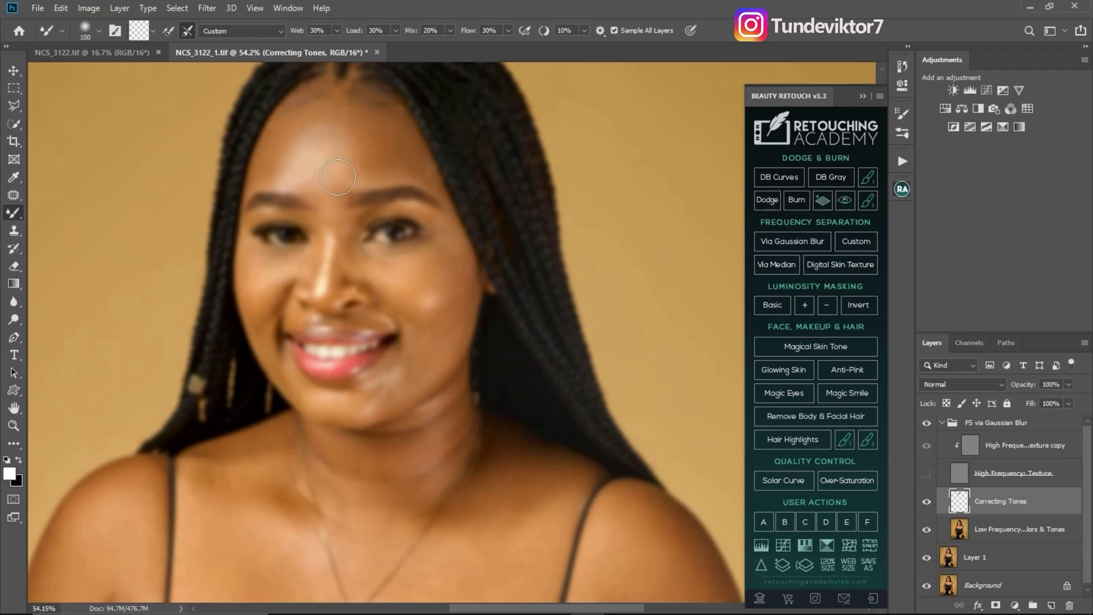
Step: Even out the tones across the rest of the face with the Mixer Brush, varying the brush size to fit each area
key(bracketleft)
key(bracketleft)
key(bracketleft)
key(bracketright)
key(bracketright)
key(bracketright)
key(bracketright)
key(bracketleft)
key(bracketright)
key(bracketright)
key(bracketright)
key(bracketright)
key(bracketleft)
key(bracketleft)
key(bracketleft)
Step: Show the High Frequency: Texture layer and compare the face up close with Correcting Tones off and on
click(927, 473)
click(927, 503)
click(928, 503)
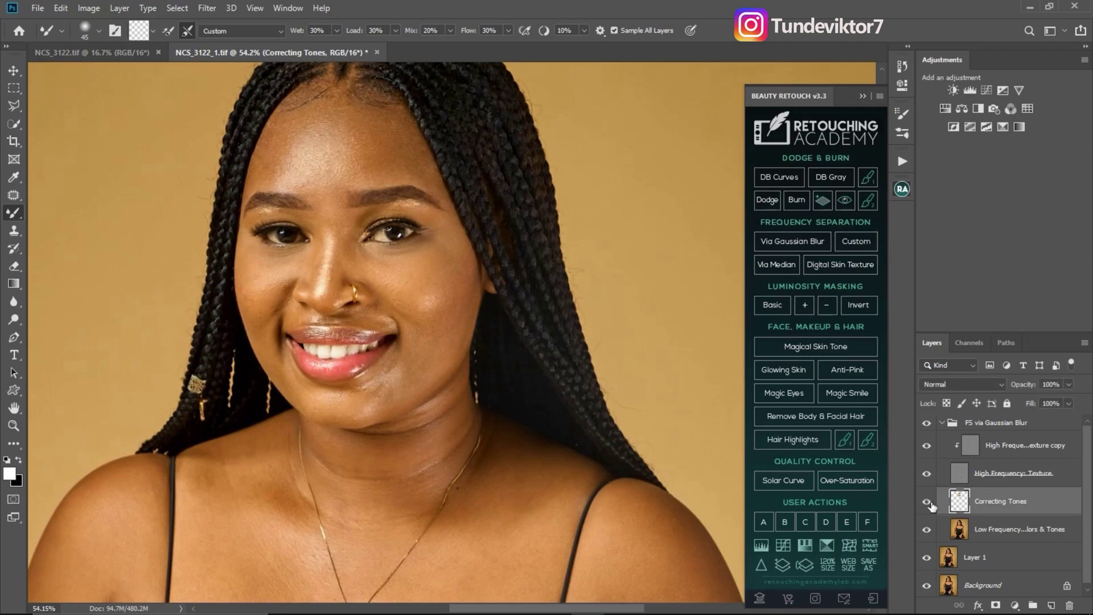
scroll(339, 122, up, 5)
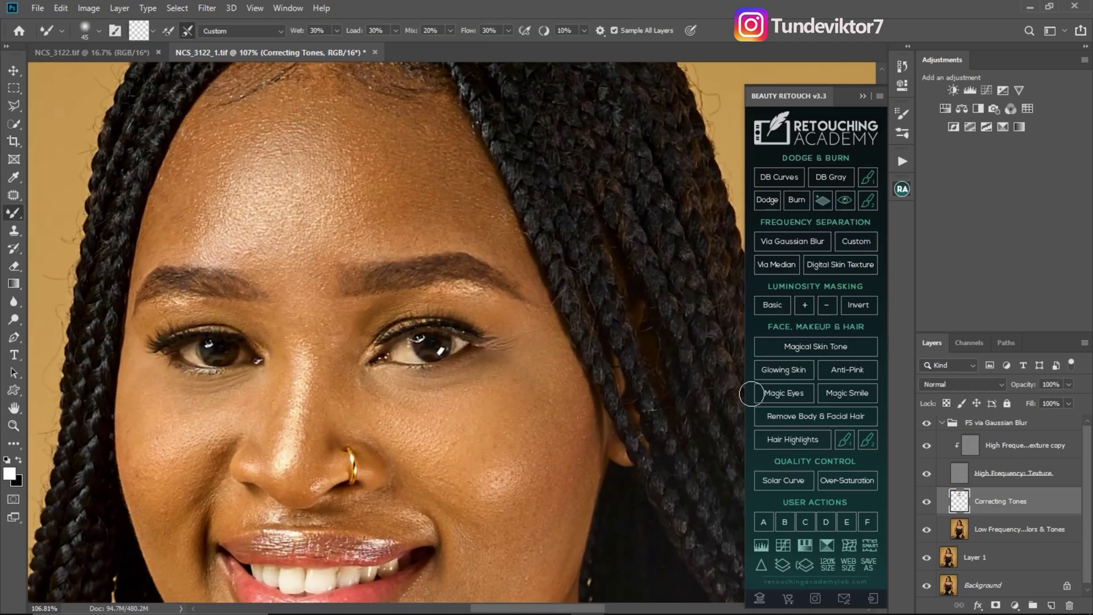
click(928, 503)
click(929, 504)
Step: Even out the body's skin tones on Correcting Tones with the Mixer Brush and show the High Frequency: Texture layer again
drag(489, 362, 454, 276)
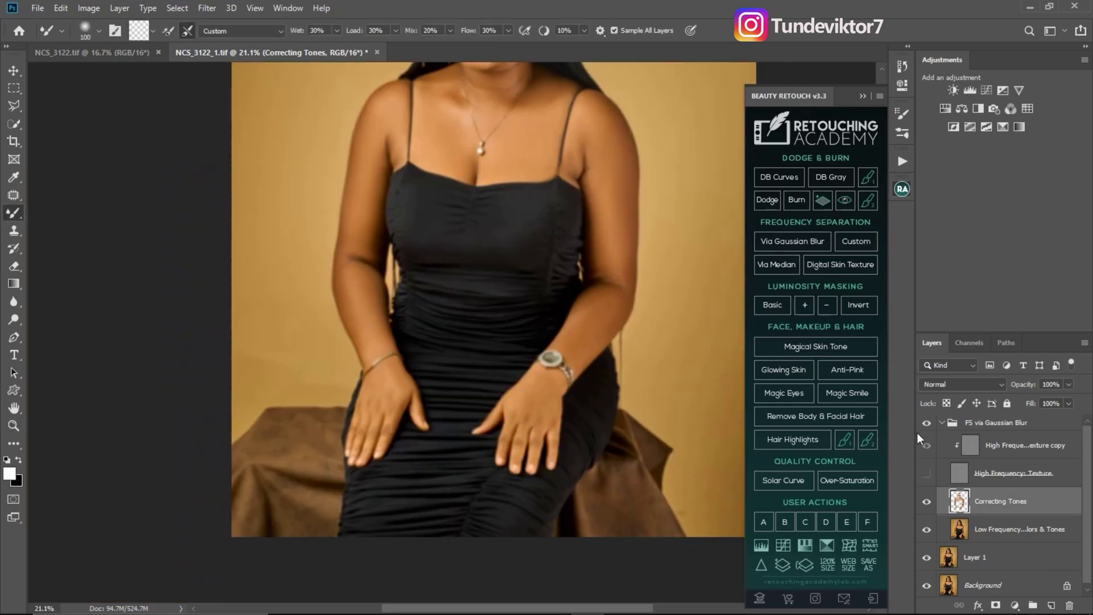
drag(530, 201, 523, 353)
key(ctrl+0)
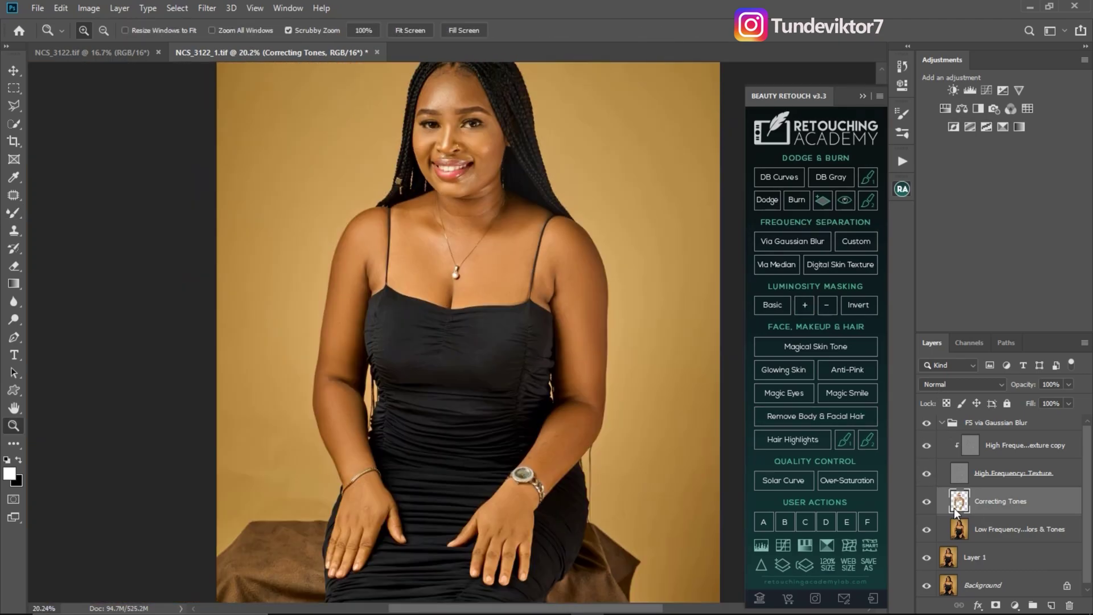
Step: Compare the face and body with the Correcting Tones layer hidden and shown
click(928, 503)
click(927, 503)
mouse_move(616, 349)
mouse_down()
mouse_move(634, 360)
mouse_move(601, 344)
mouse_up()
drag(530, 346, 571, 424)
click(928, 503)
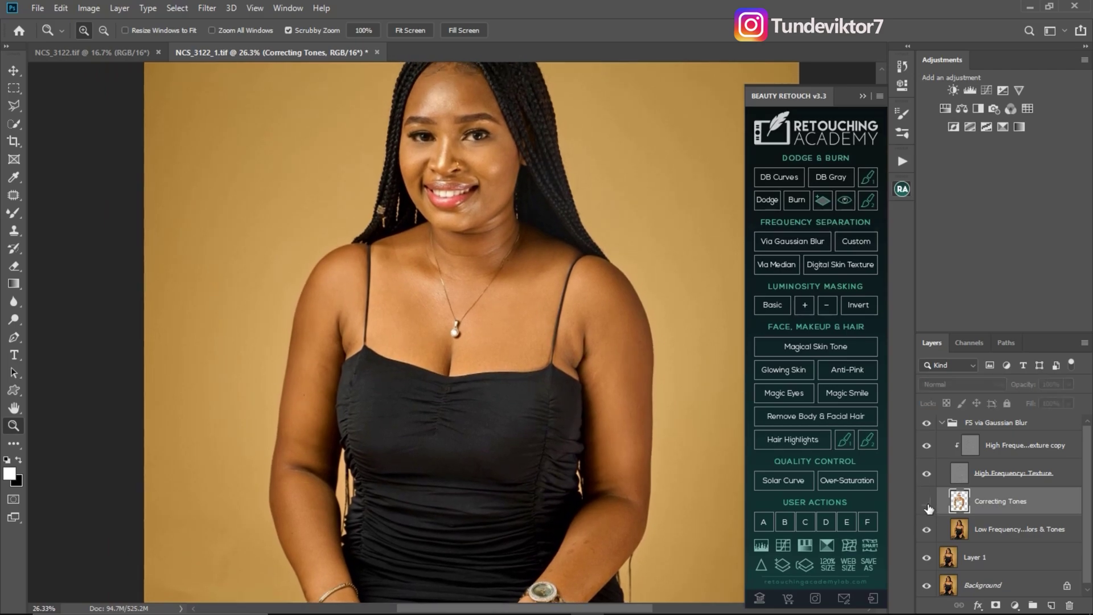
click(927, 502)
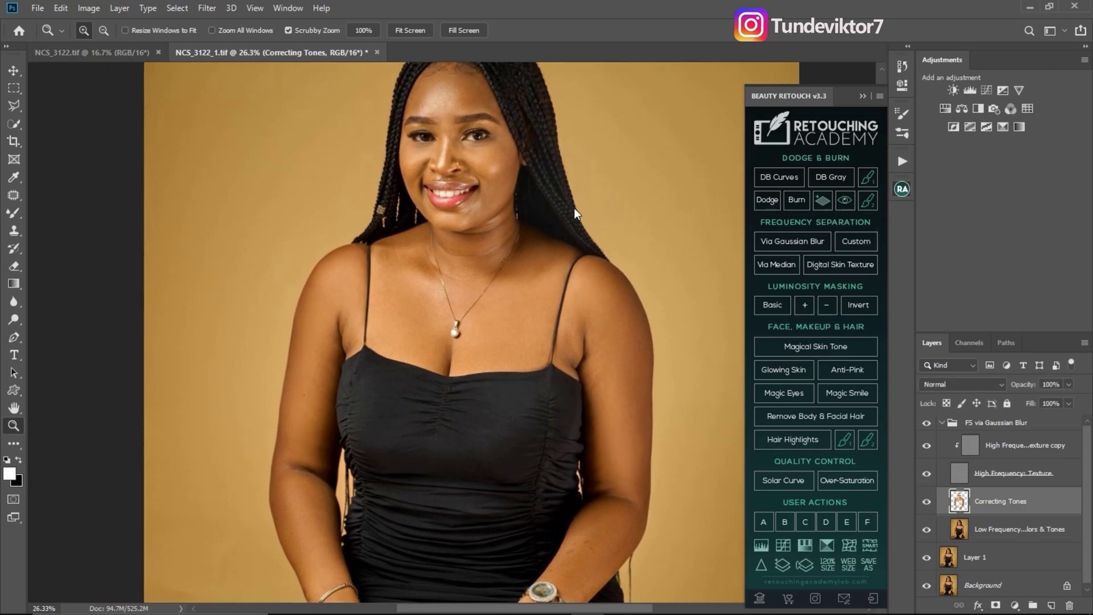
drag(492, 170, 507, 206)
Step: Collapse the FS via Gaussian Blur group and run the Eyes and Teeth action above it
click(942, 425)
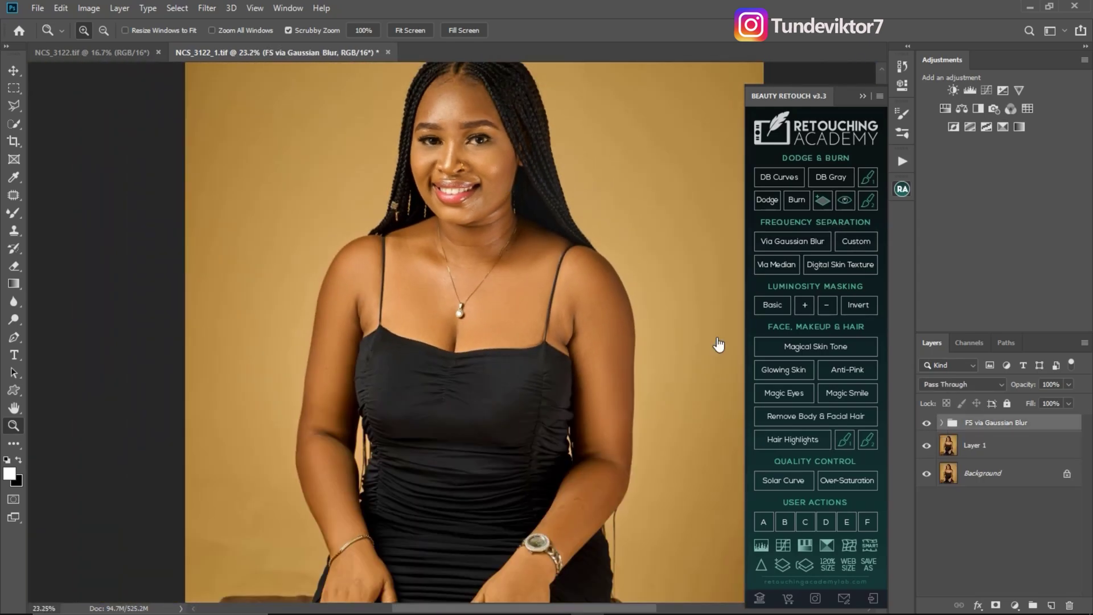
alt+click(468, 276)
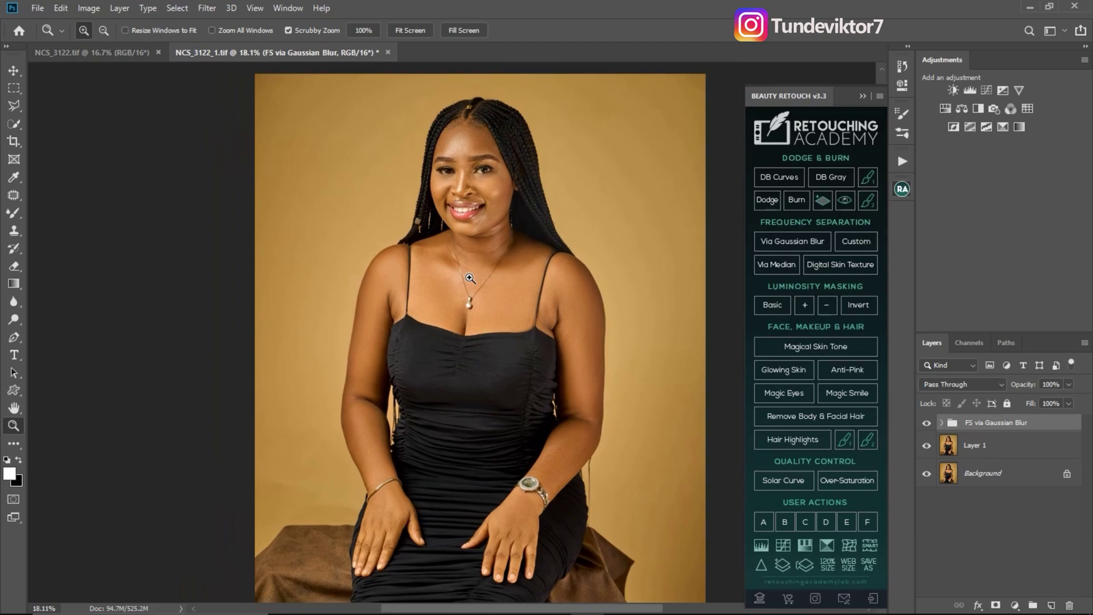
drag(484, 162, 470, 181)
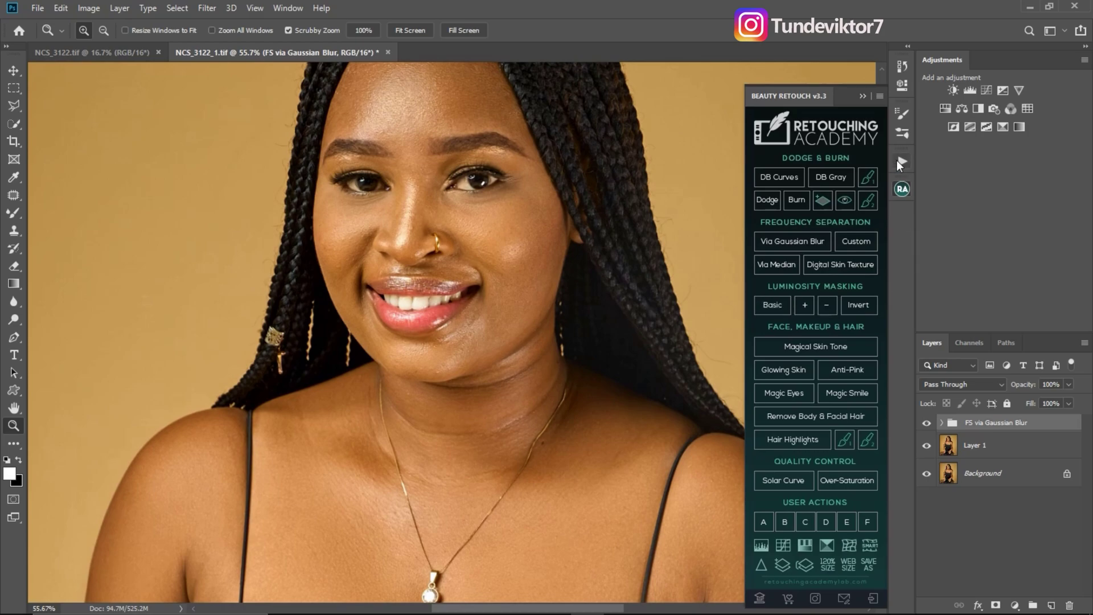
click(903, 162)
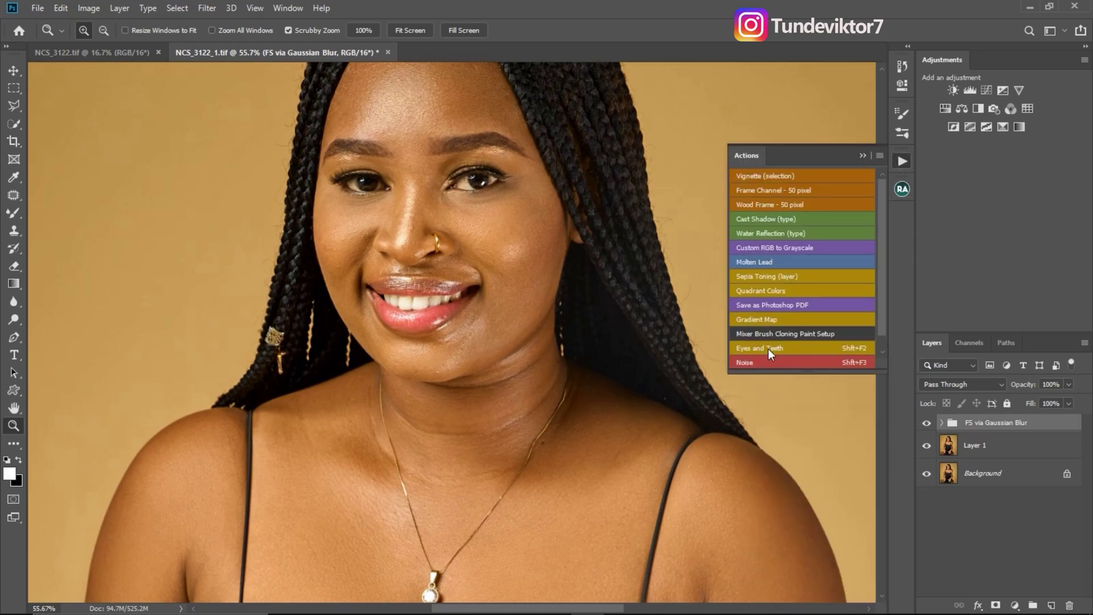
click(788, 350)
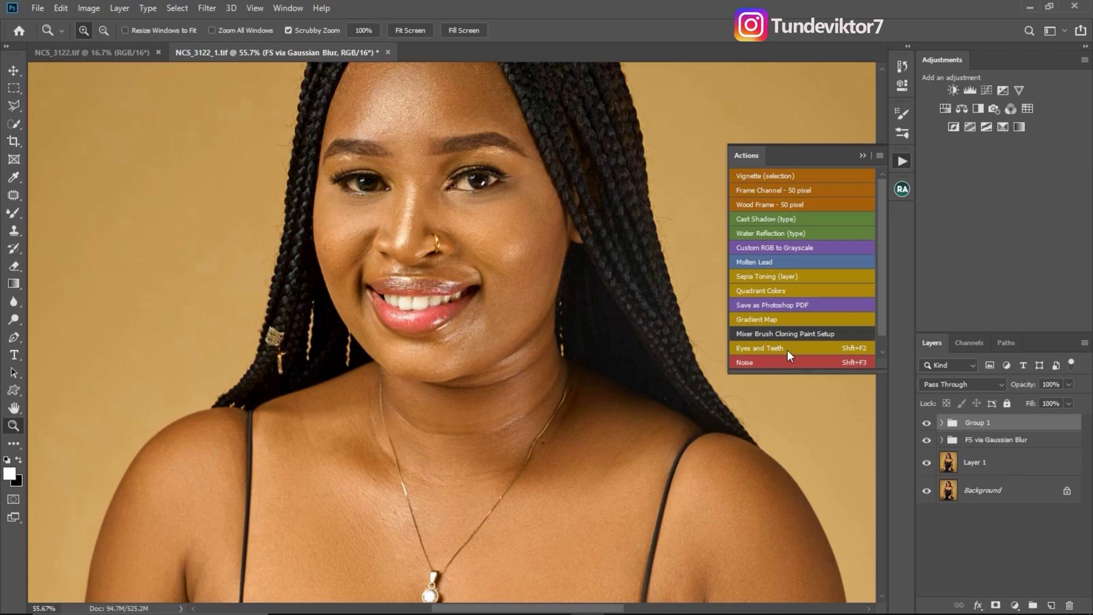
click(864, 156)
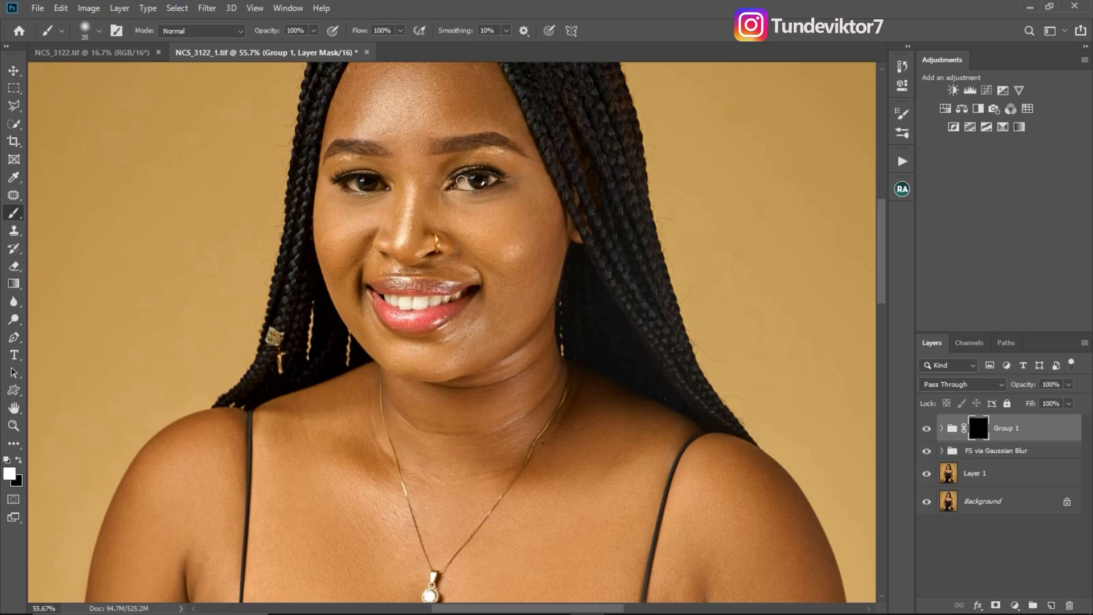
Step: Paint white on the Group 1 mask over the whites of the eye with a size 10 brush
key(ctrl+space)
drag(463, 181, 535, 184)
key(bracketleft)
key(bracketleft)
key(bracketleft)
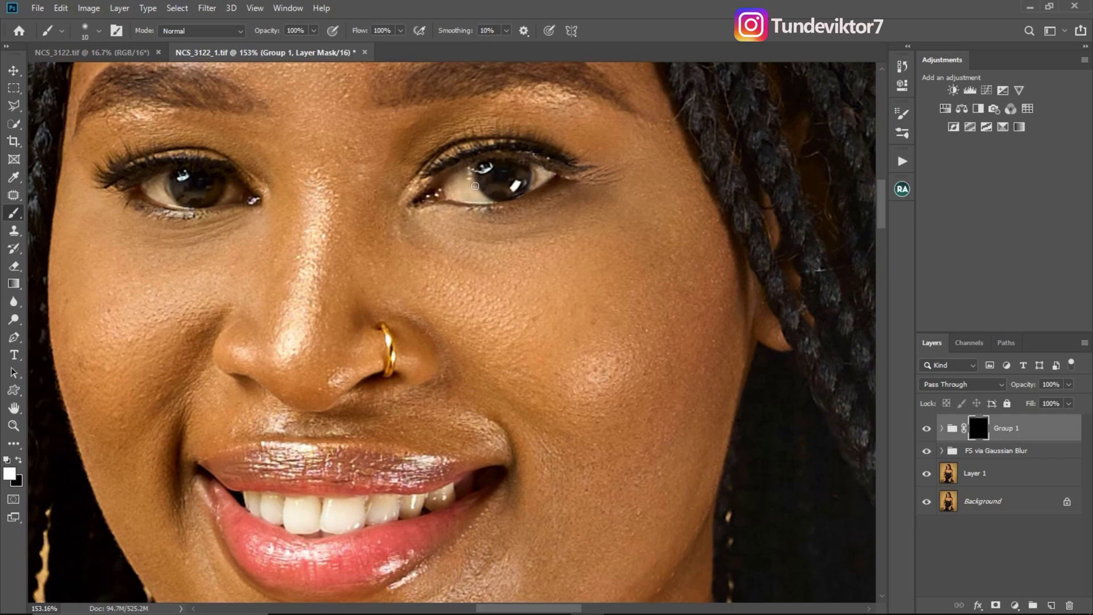
drag(463, 177, 465, 177)
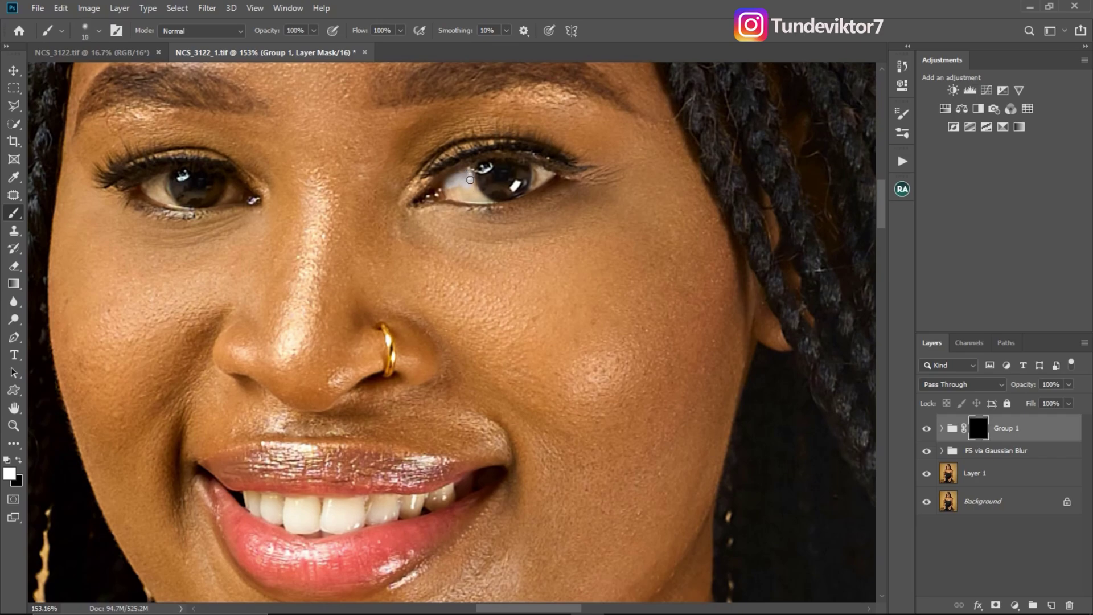